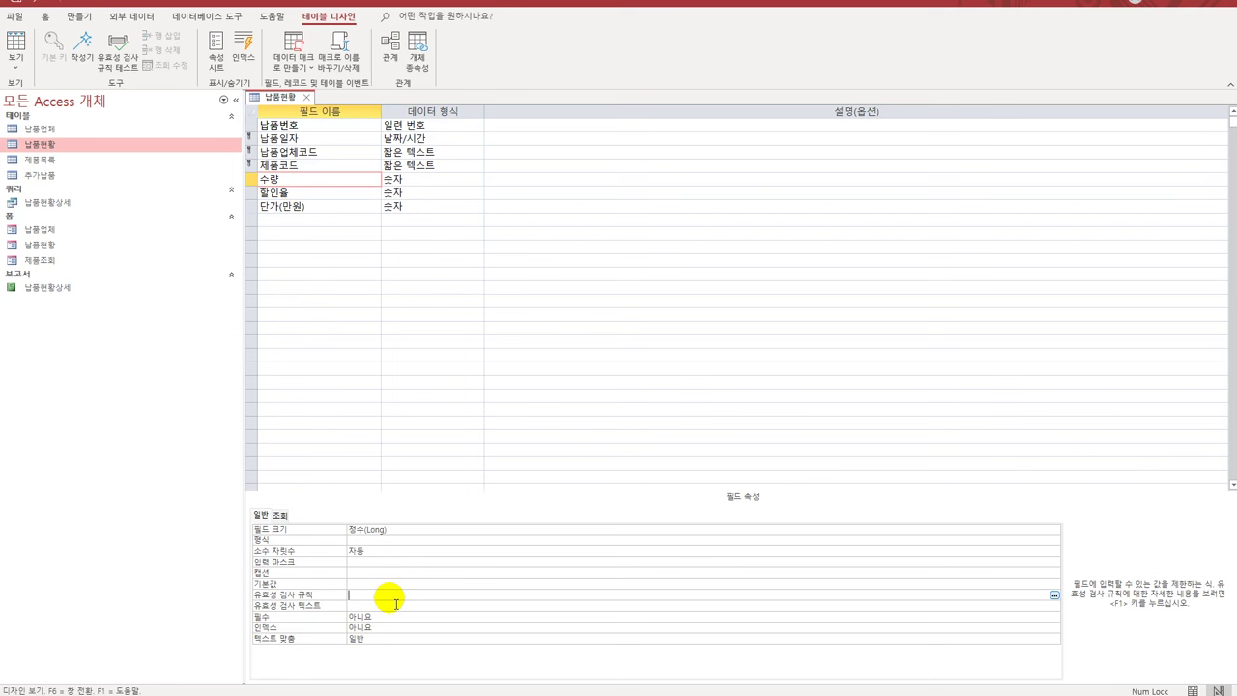
- Set the validation rule of the 수량 field to Between 1 And 1000
{"action": "key", "text": "shift+F2"}
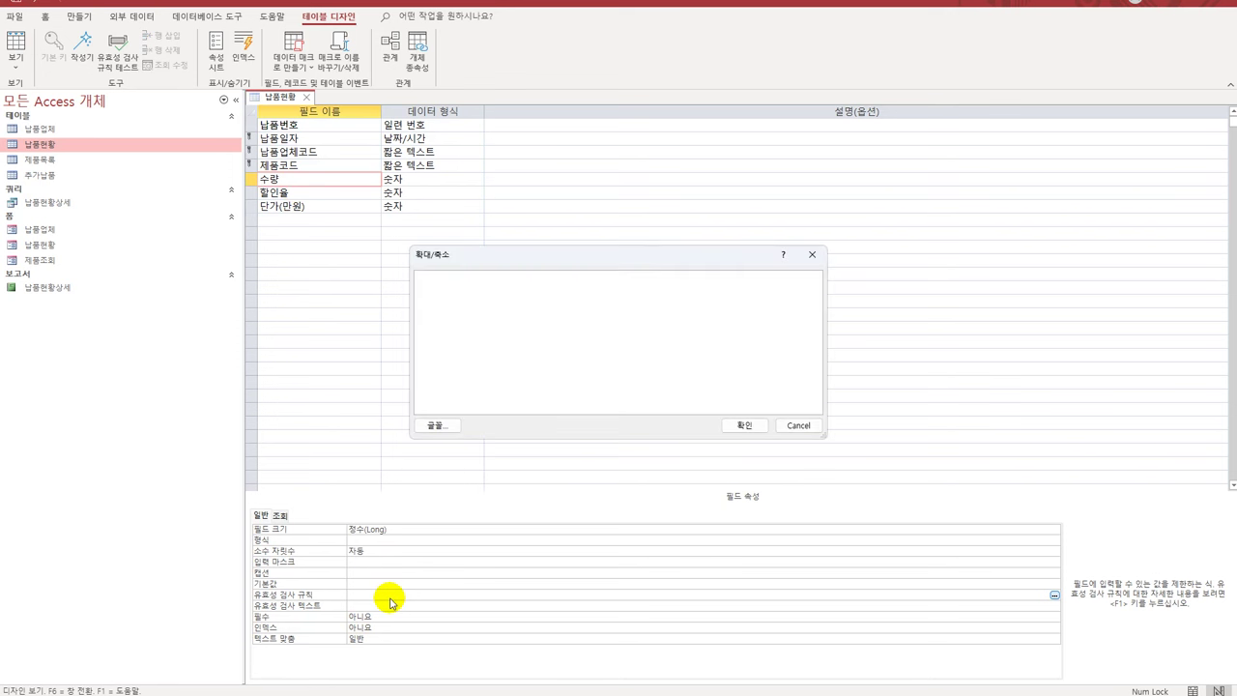
{"action": "type", "text": "between 1 and 100"}
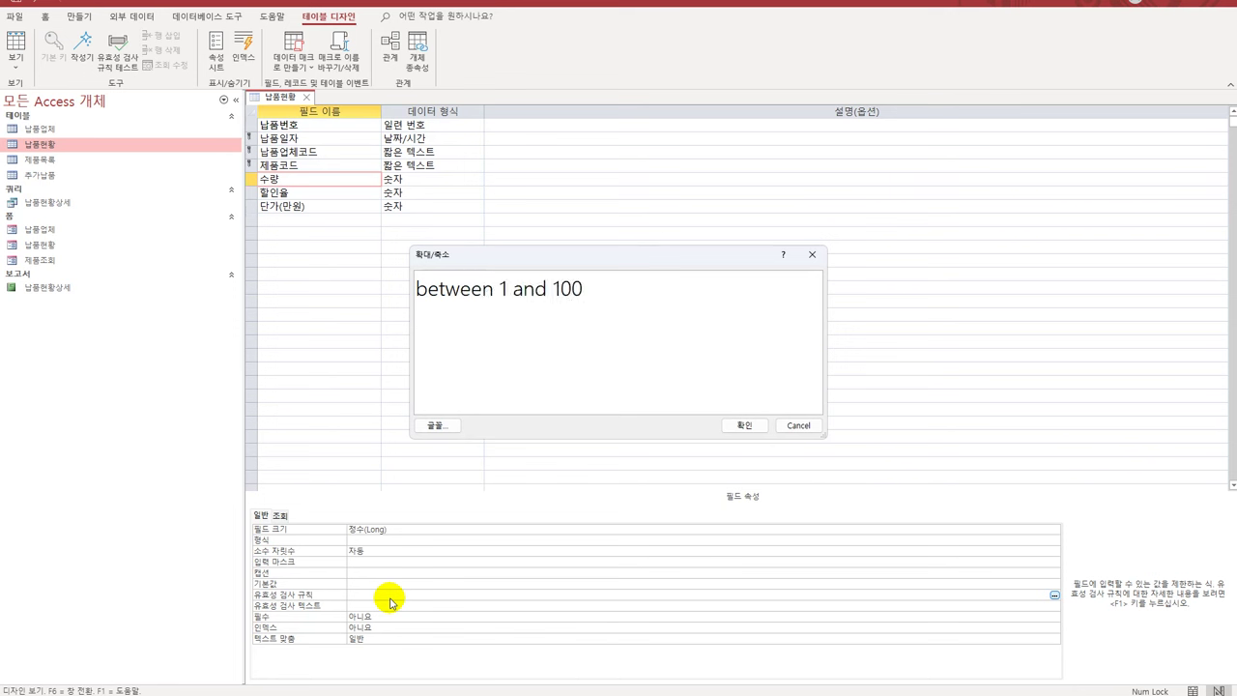
{"action": "type", "text": "0"}
{"action": "left_click", "coordinate": [727, 425]}
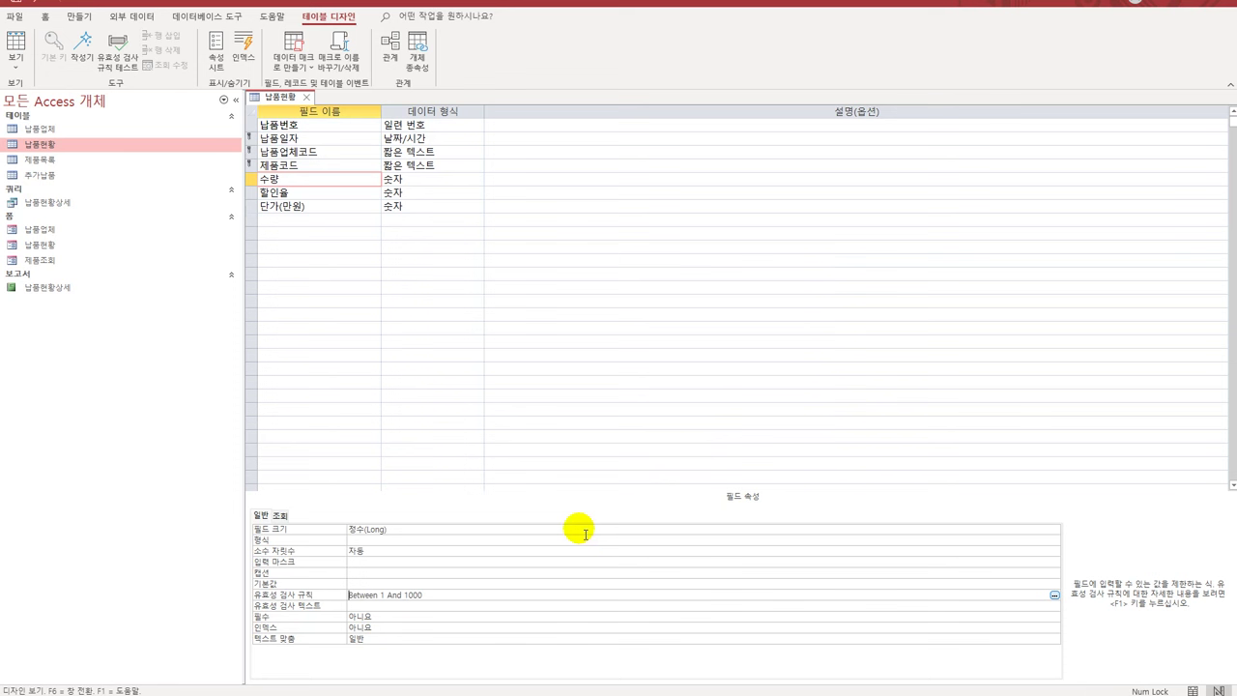
- Set the validation text of the 수량 field to "1부터 1000사이의 값만 입력하세요"
{"action": "left_click", "coordinate": [417, 607]}
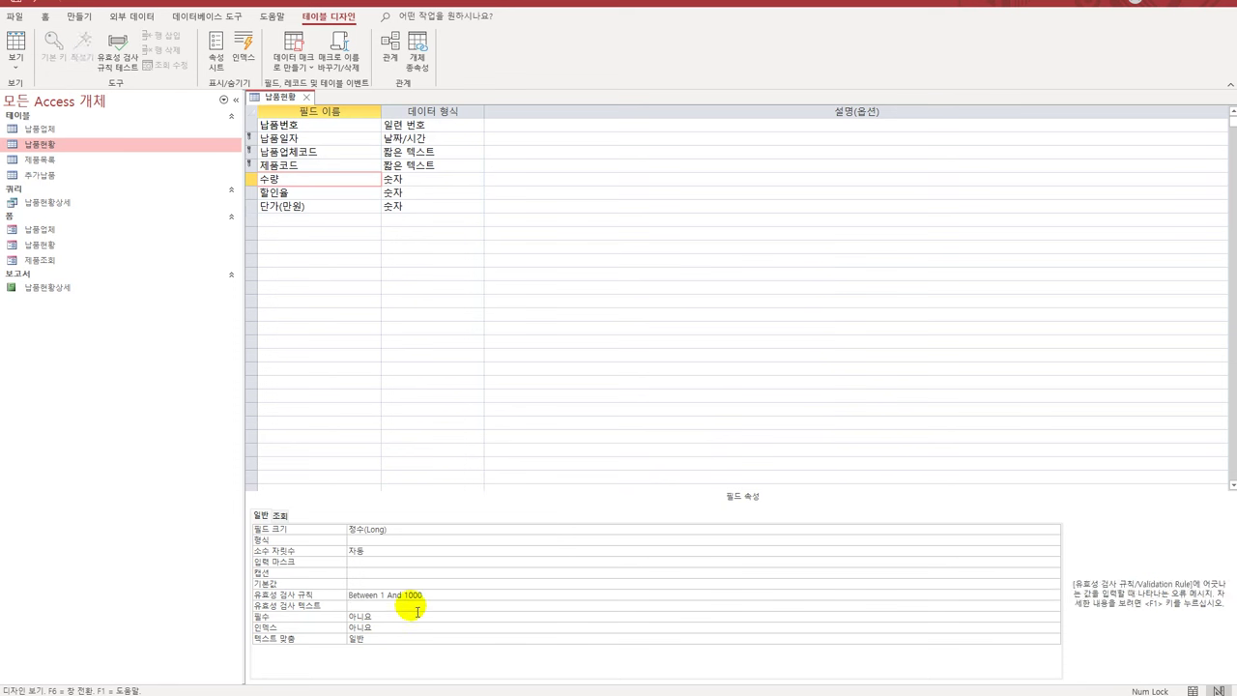
{"action": "key", "text": "shift+F2"}
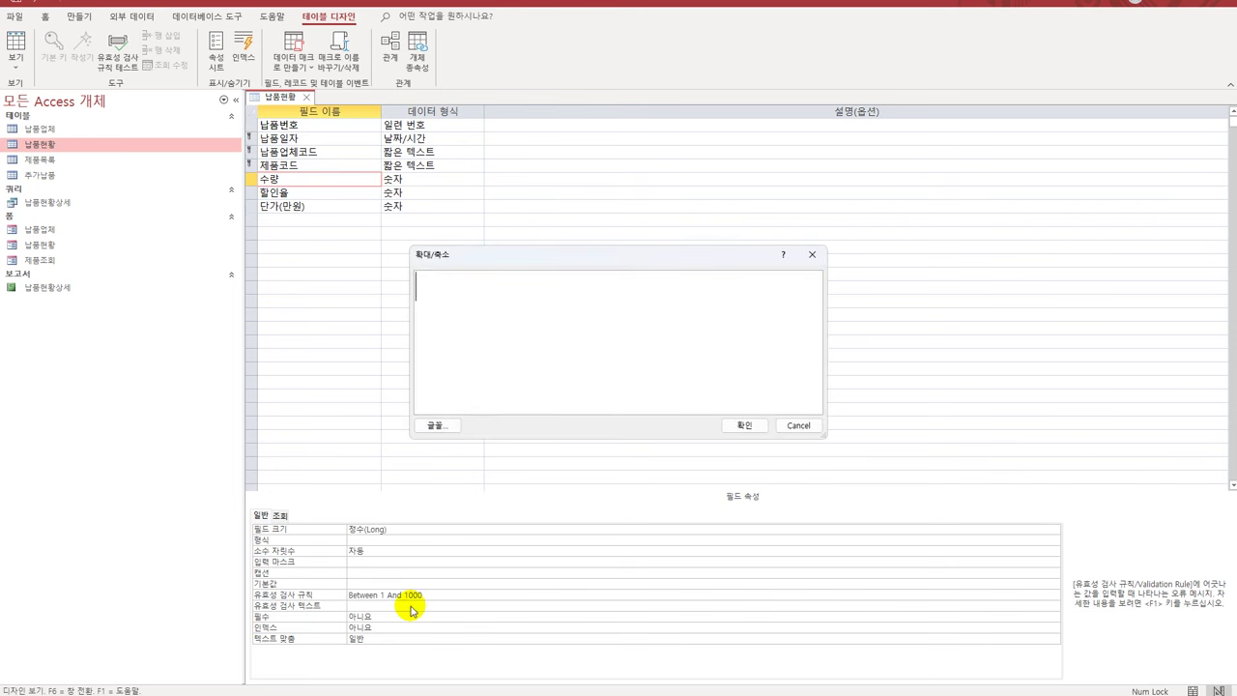
{"action": "type", "text": "1부터 1000"}
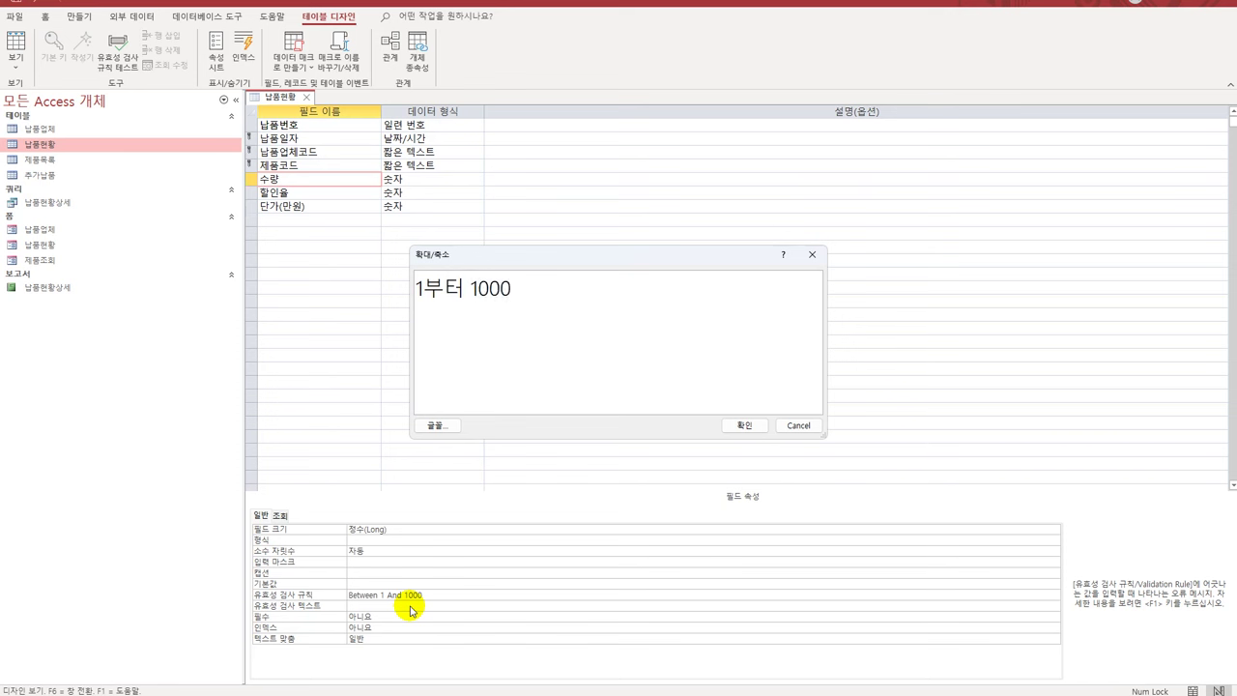
{"action": "type", "text": "tkdm"}
{"action": "key", "text": "BackSpace"}
{"action": "key", "text": "BackSpace"}
{"action": "key", "text": "BackSpace"}
{"action": "key", "text": "BackSpace"}
{"action": "type", "text": "사이의"}
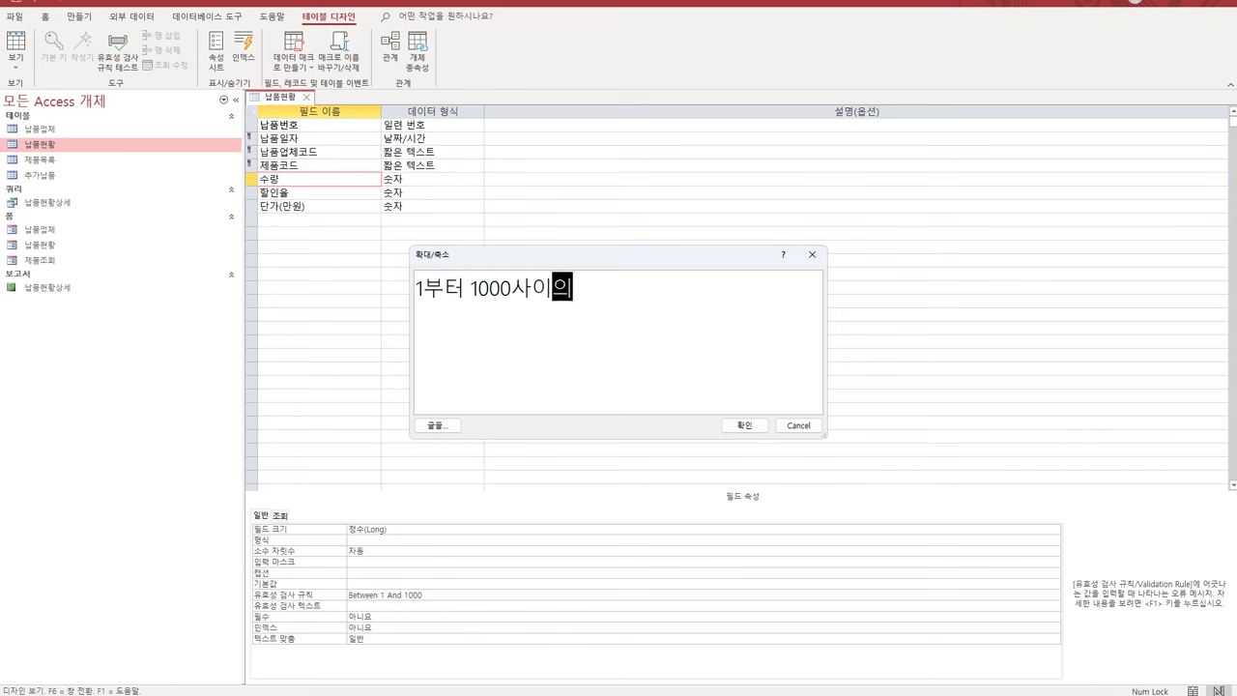
{"action": "type", "text": " 값만 입력하세요"}
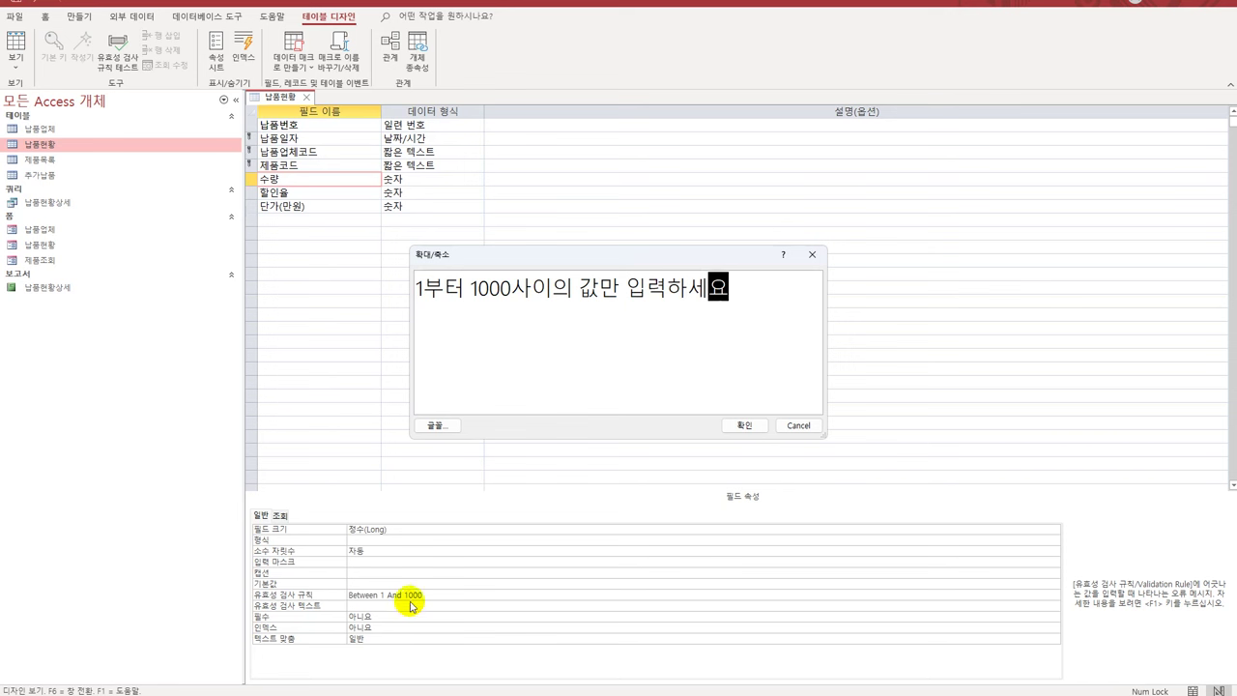
{"action": "left_click", "coordinate": [742, 426]}
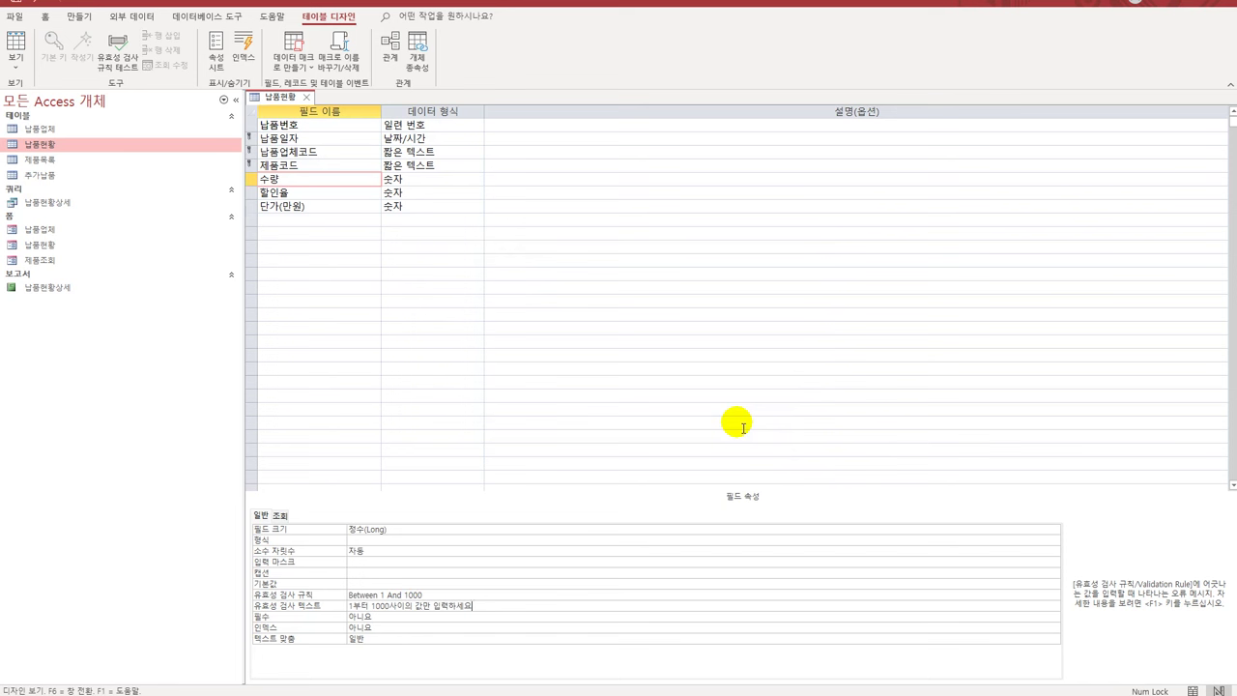
- Close the 납품현황 table, saving its design changes and agreeing to test existing data against the new rule
{"action": "left_click", "coordinate": [308, 98]}
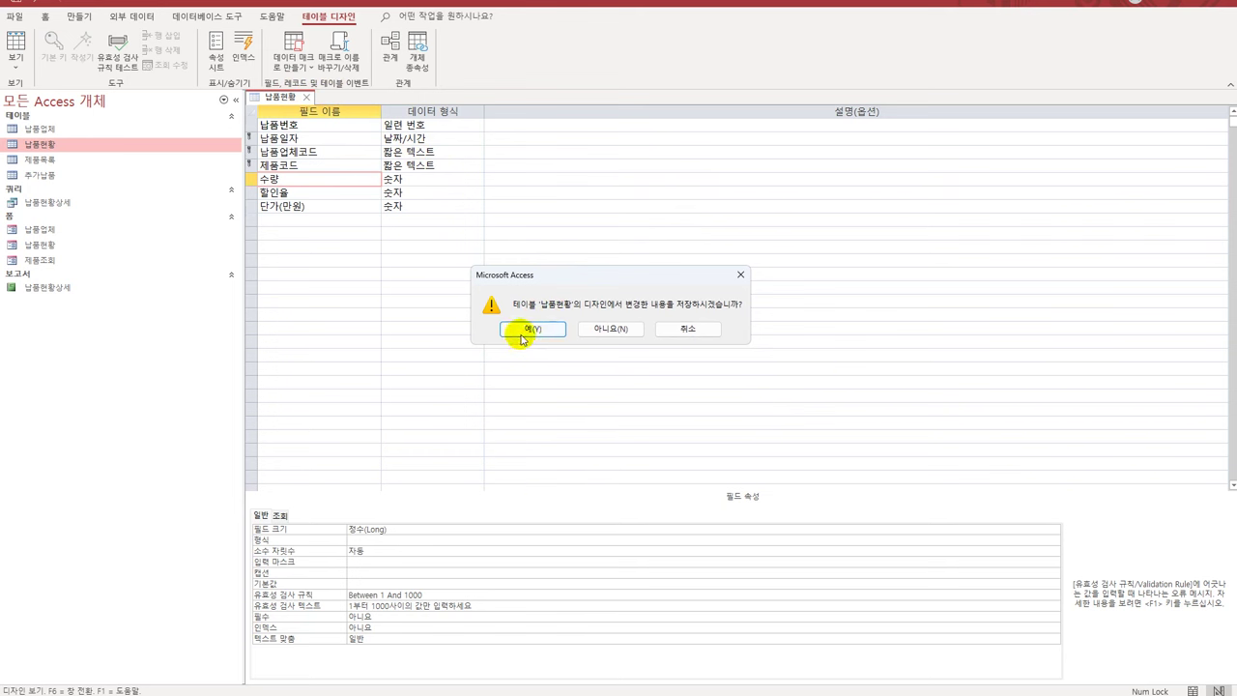
{"action": "left_click", "coordinate": [518, 329]}
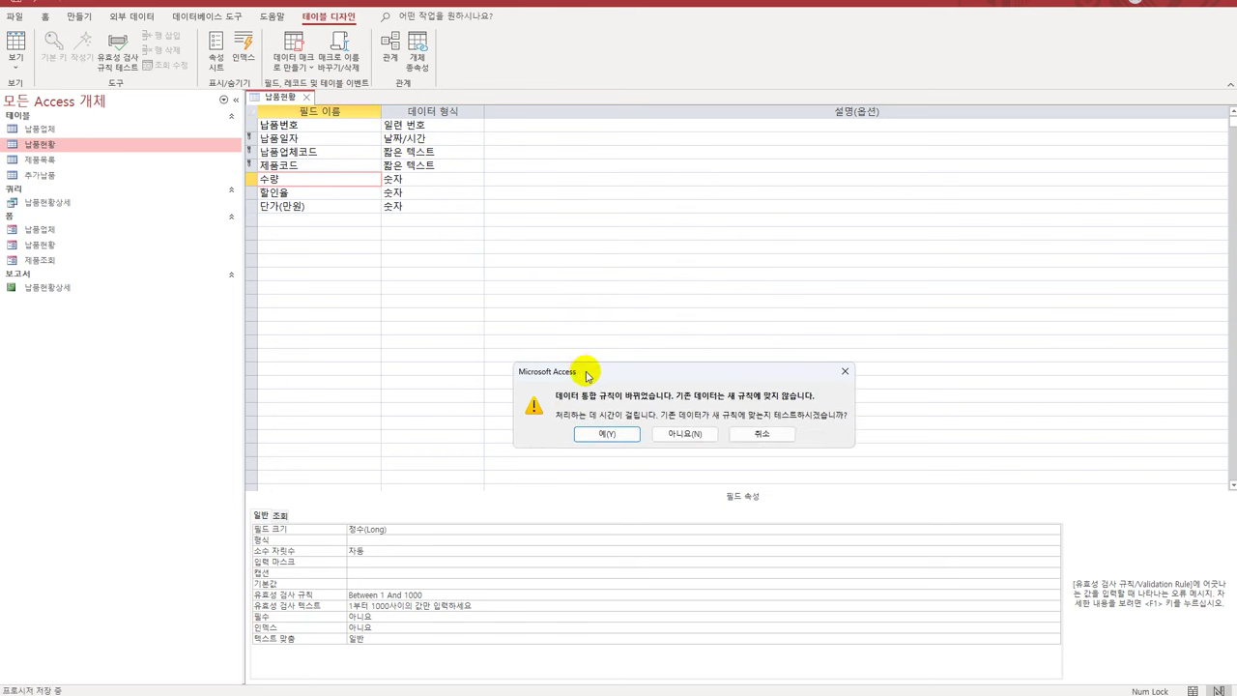
{"action": "left_click_drag", "start_coordinate": [586, 373], "coordinate": [564, 316]}
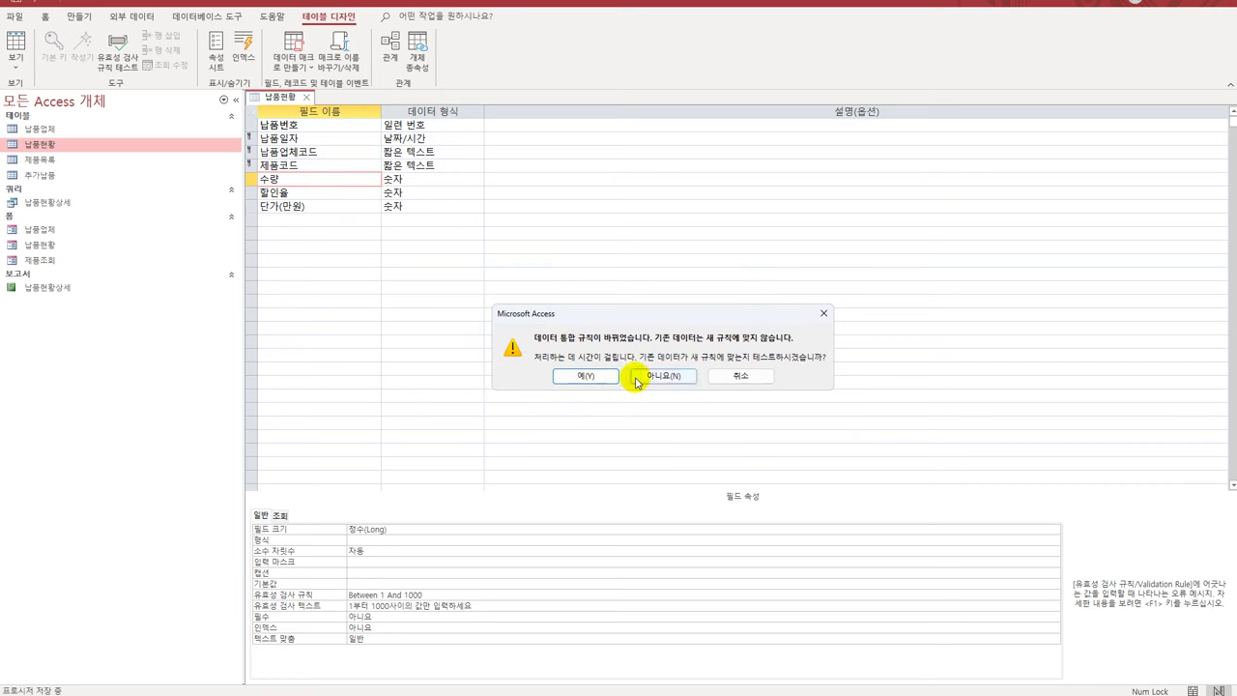
{"action": "left_click", "coordinate": [592, 376]}
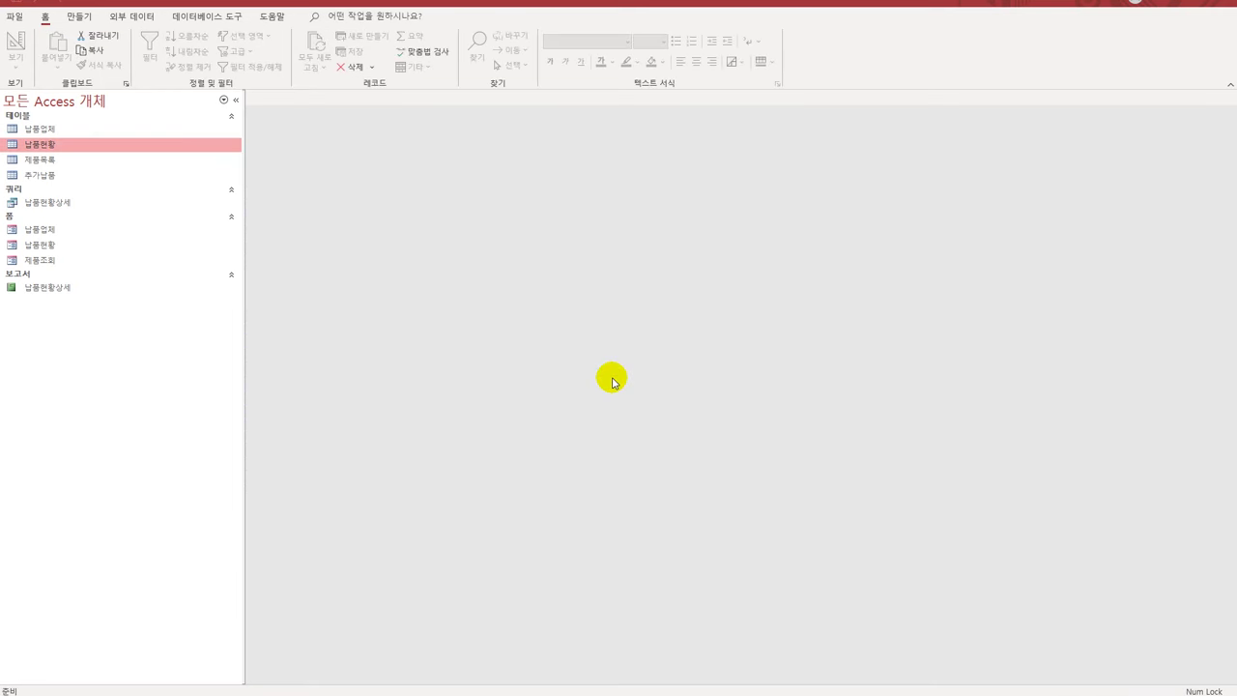
{"action": "left_click", "coordinate": [123, 133]}
{"action": "right_click", "coordinate": [124, 136]}
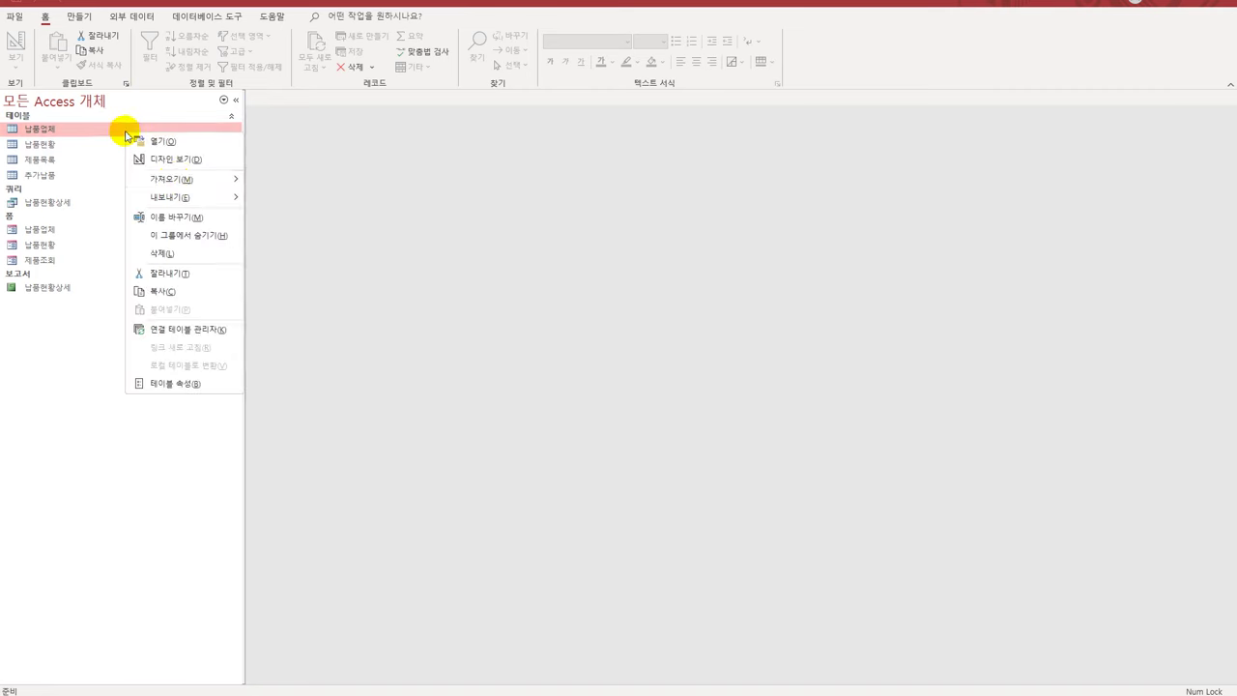
{"action": "left_click", "coordinate": [189, 163]}
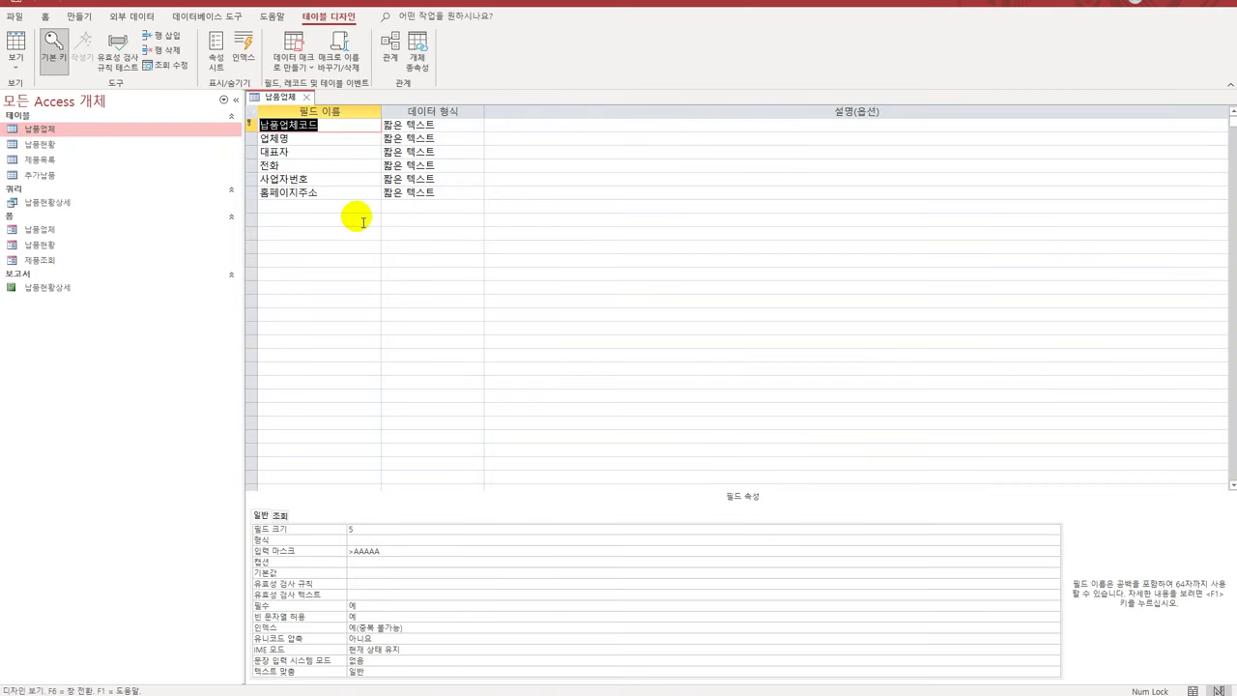
{"action": "left_click", "coordinate": [314, 181]}
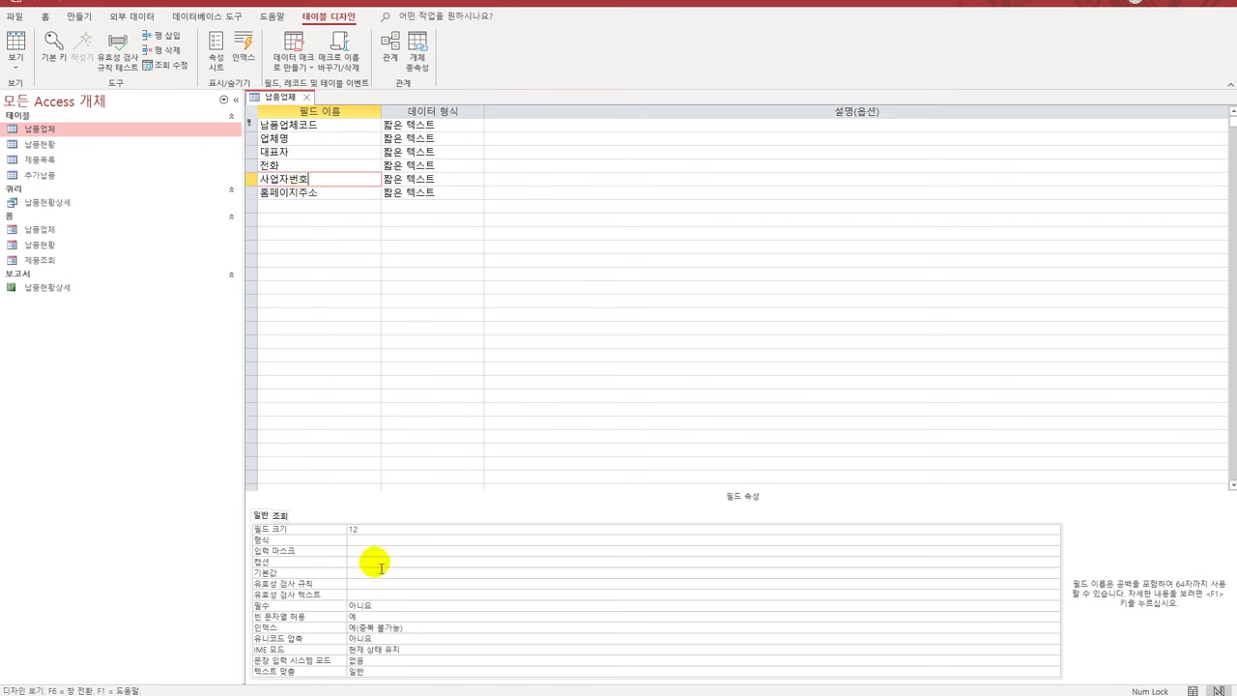
{"action": "left_click", "coordinate": [386, 551]}
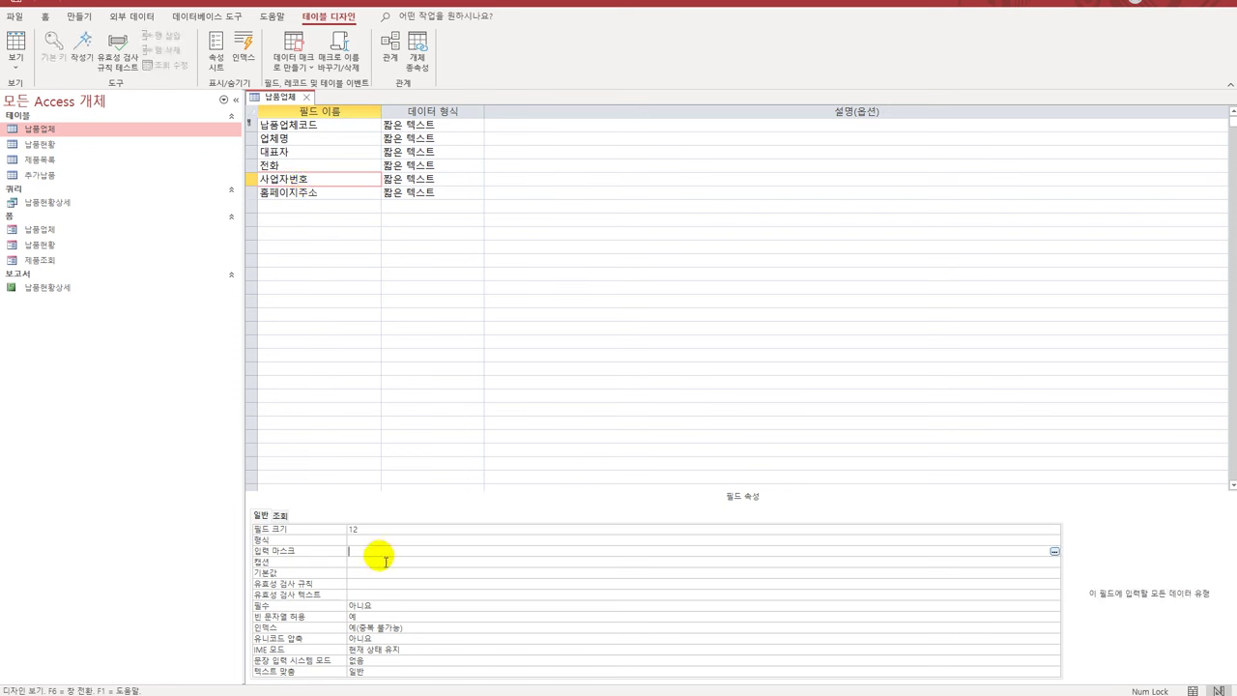
{"action": "key", "text": "shift+F2"}
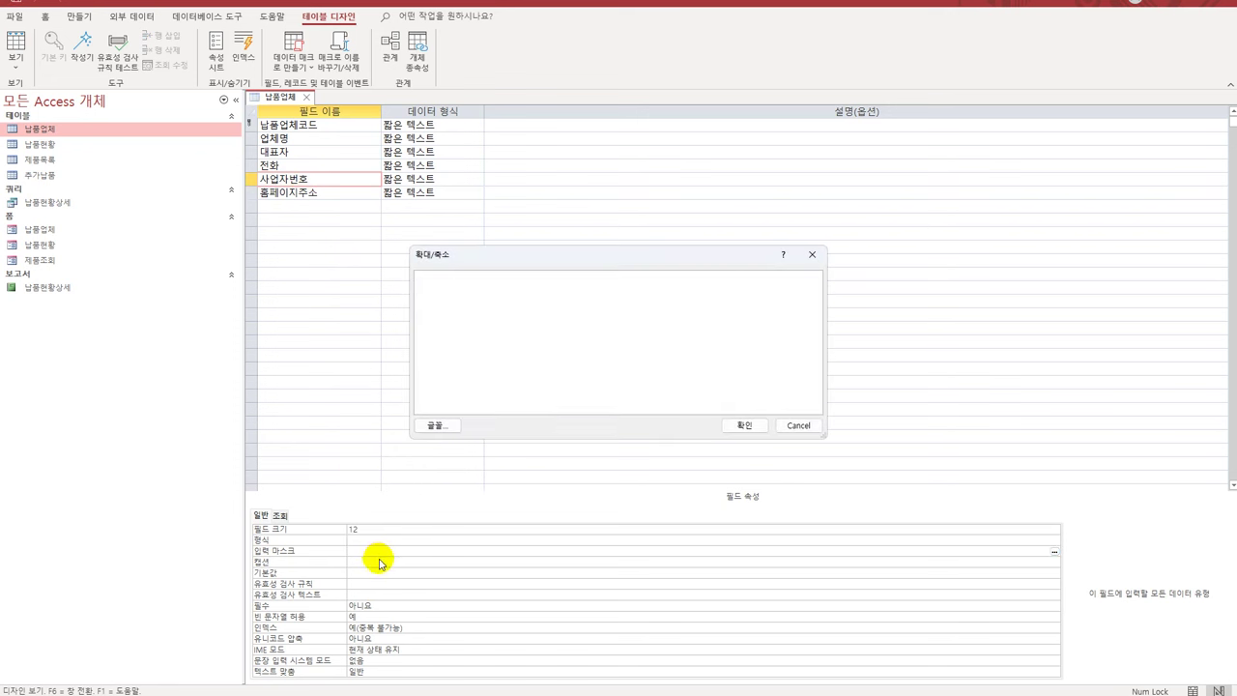
{"action": "type", "text": "000-00-0000"}
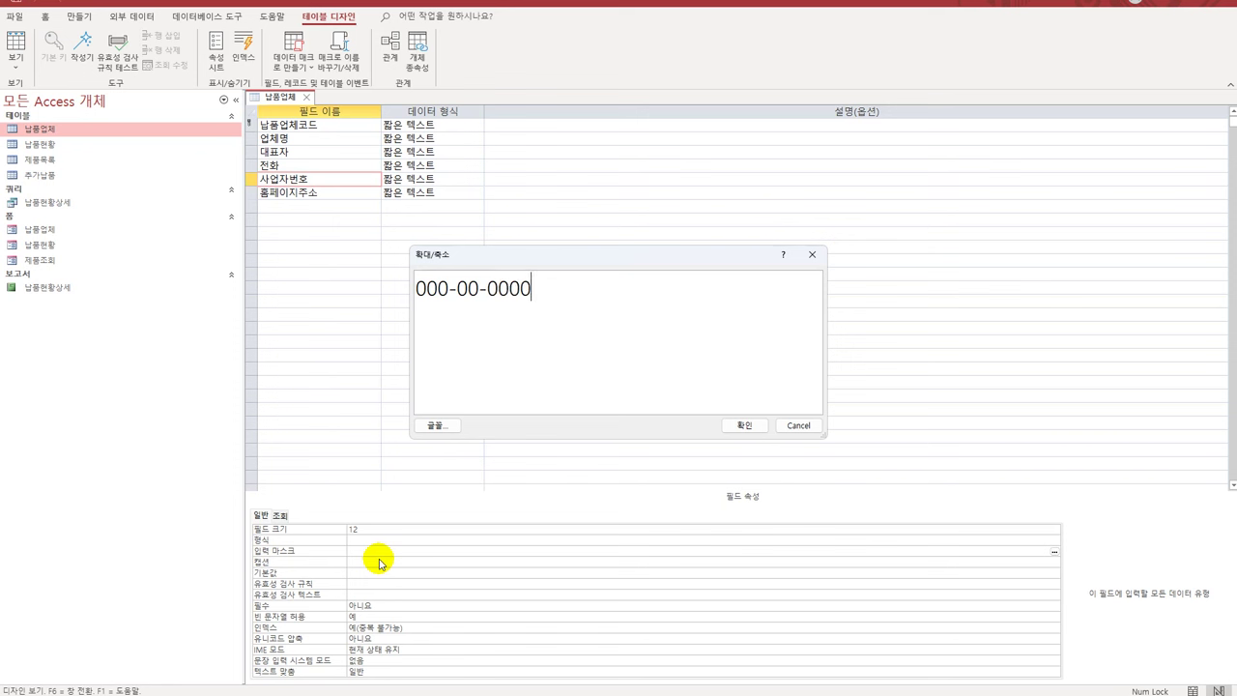
{"action": "type", "text": "0"}
{"action": "type", "text": ";0;_"}
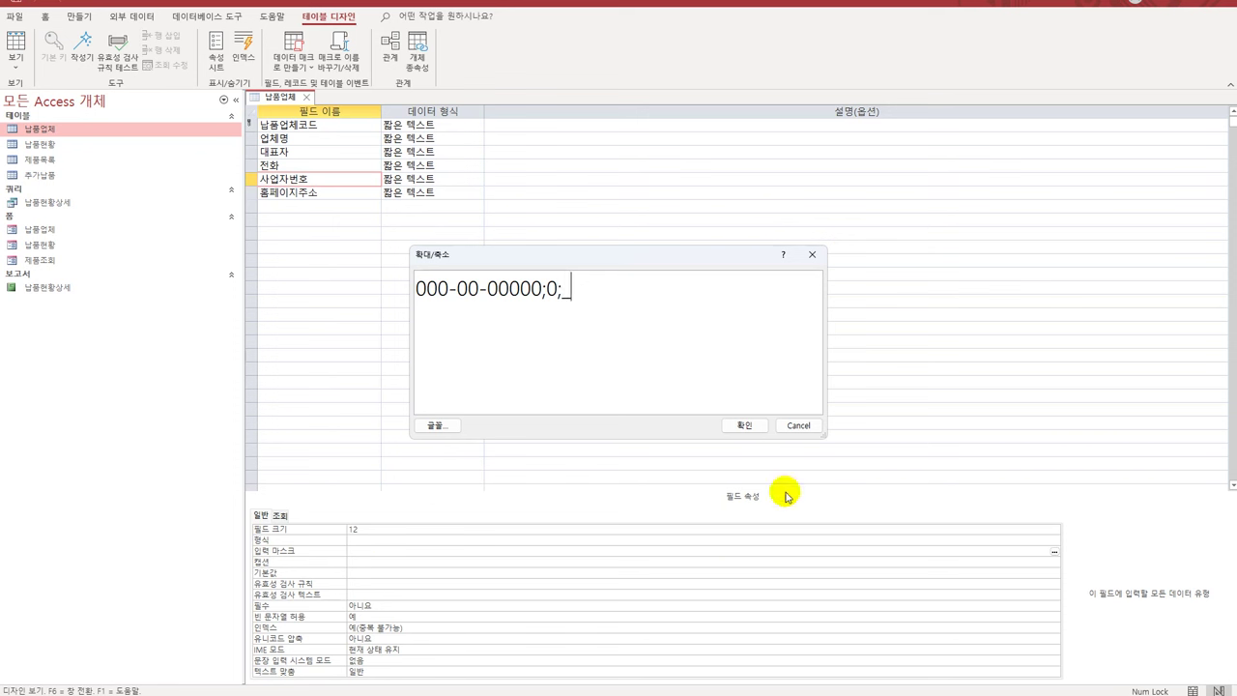
{"action": "left_click", "coordinate": [741, 426]}
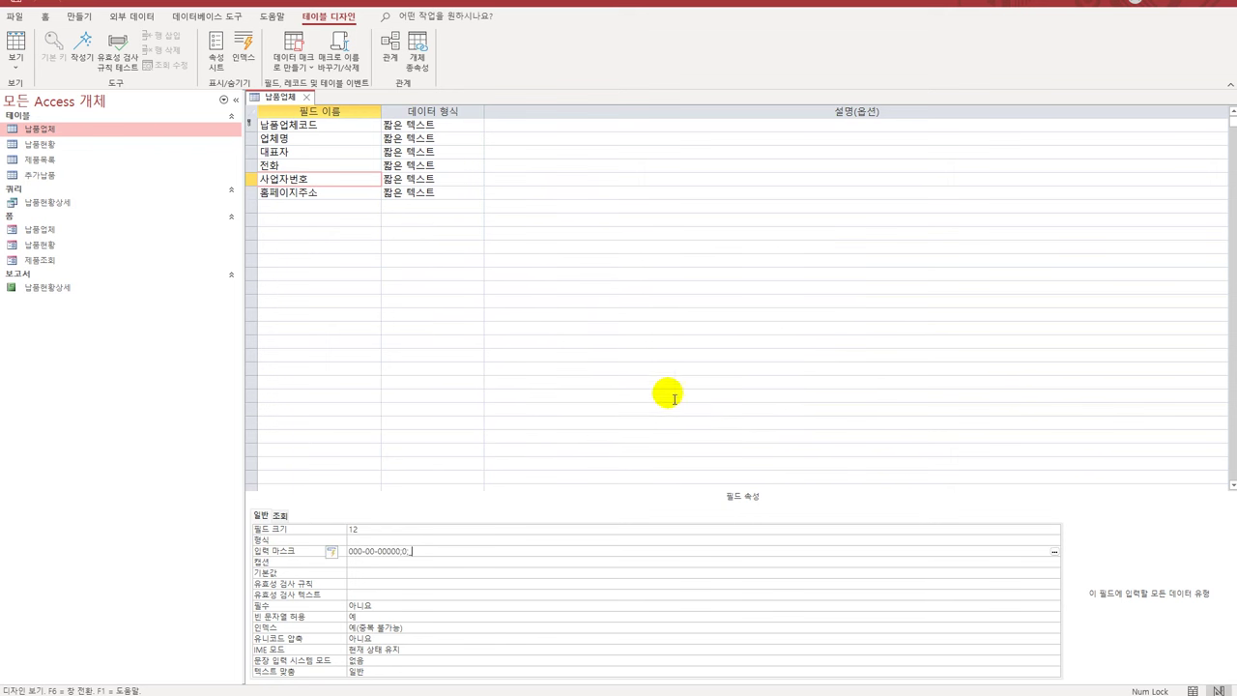
- Change the data type of the 홈페이지주소 field to 하이퍼링크
{"action": "left_click", "coordinate": [334, 199]}
{"action": "left_click", "coordinate": [334, 198]}
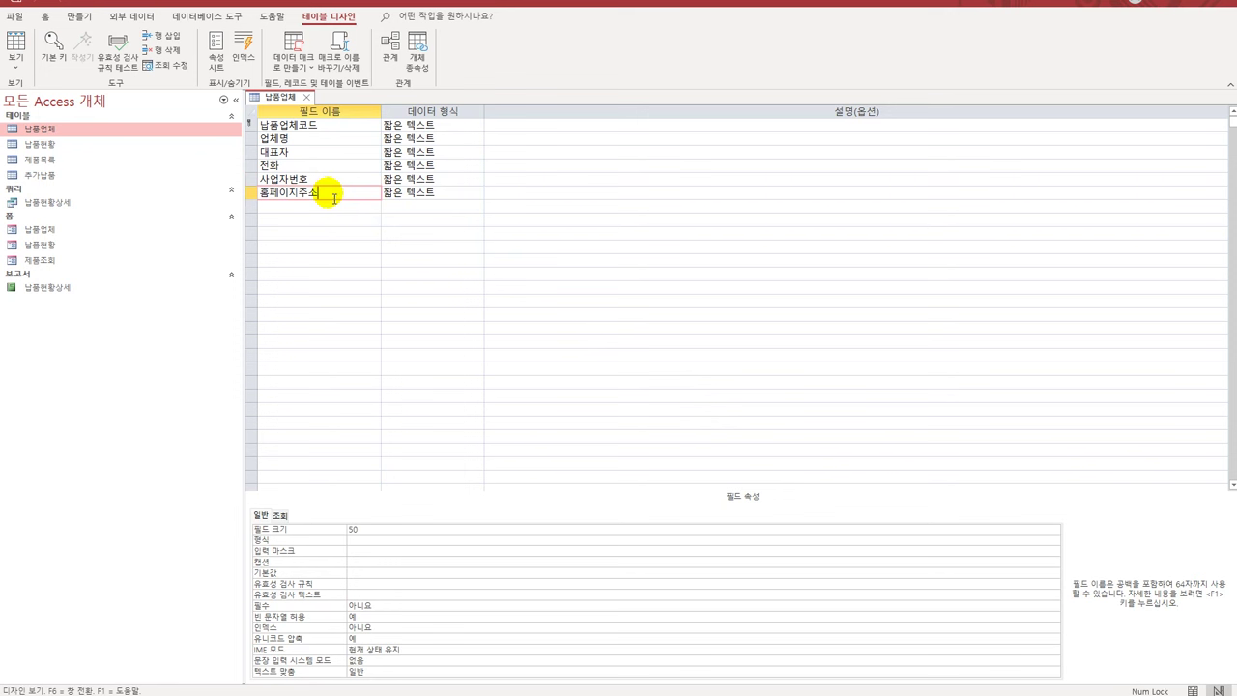
{"action": "left_click", "coordinate": [472, 192]}
{"action": "left_click", "coordinate": [478, 194]}
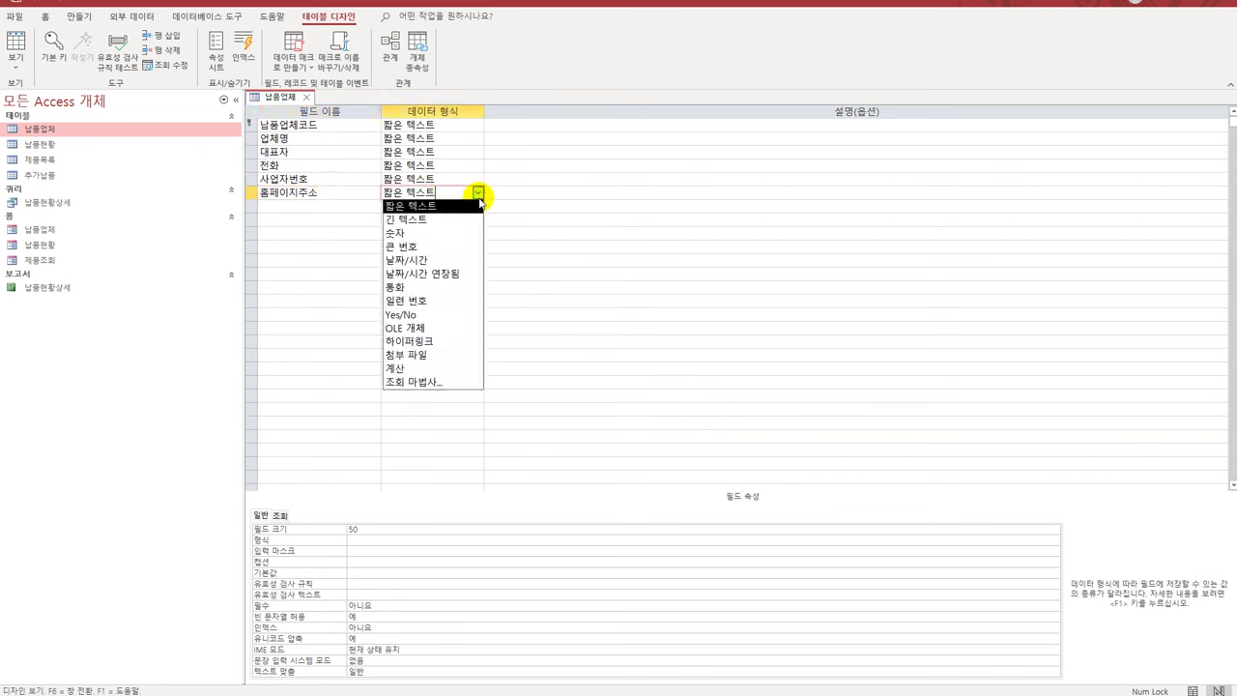
{"action": "left_click", "coordinate": [456, 342]}
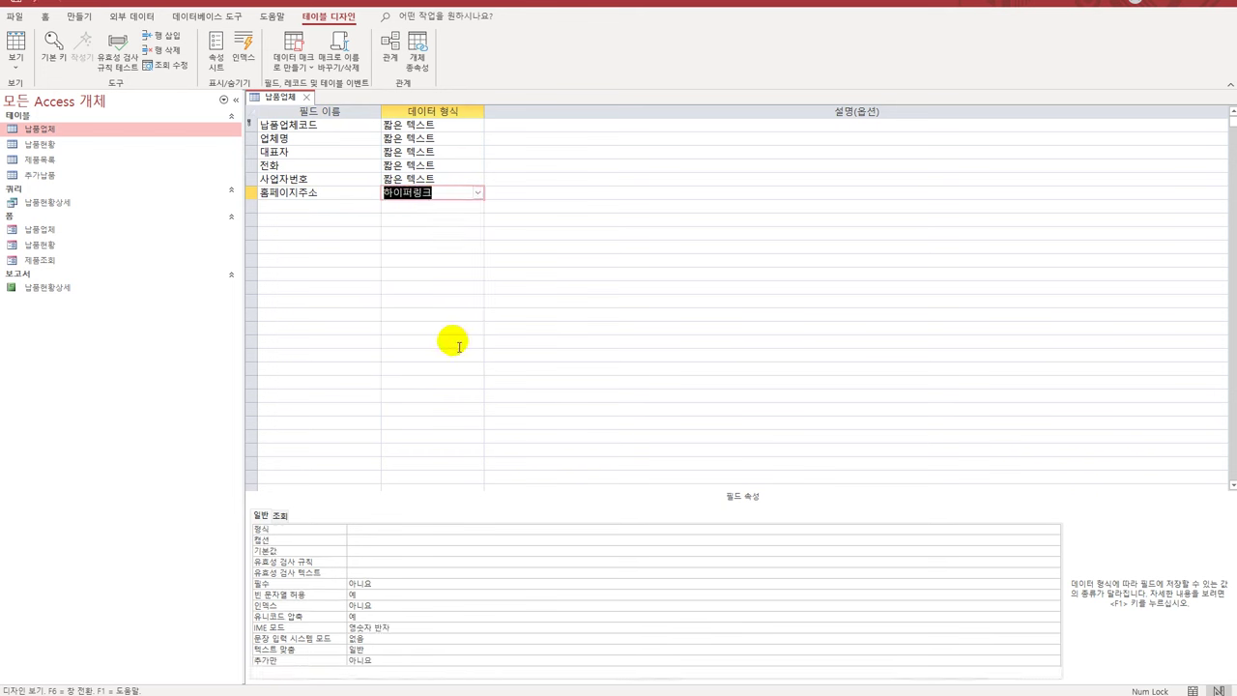
{"action": "left_click", "coordinate": [344, 210]}
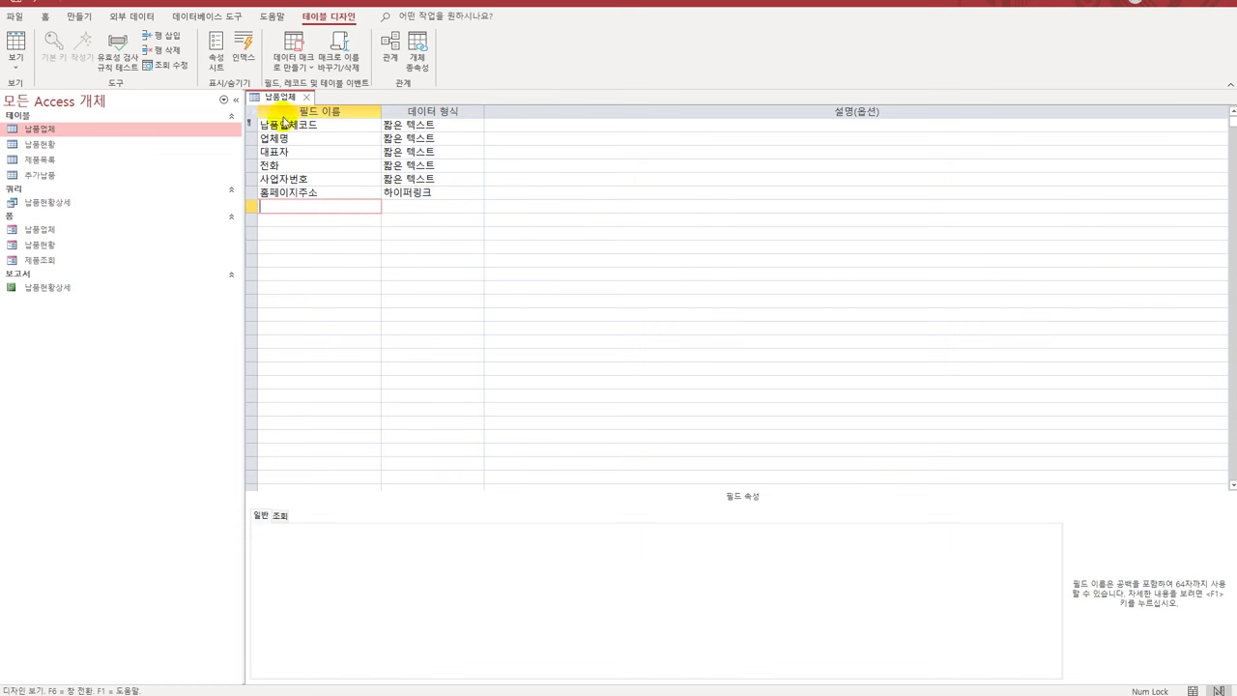
- Close the 납품업체 table and save its design changes
{"action": "left_click", "coordinate": [306, 97]}
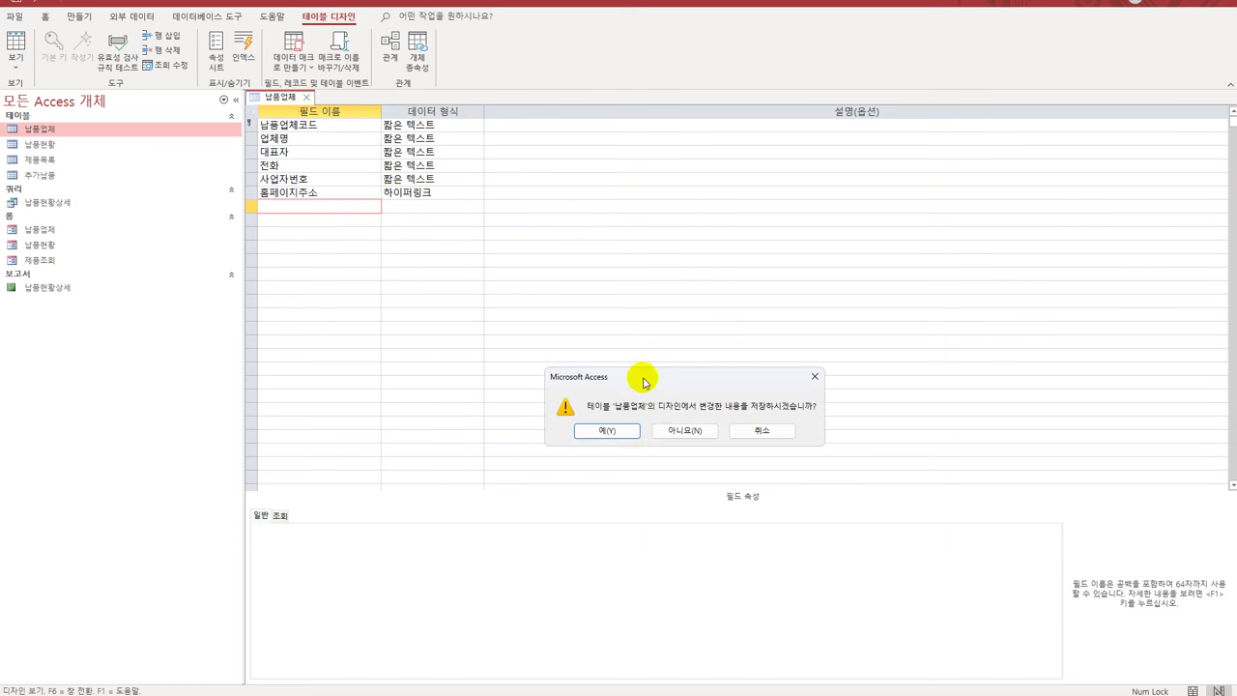
{"action": "left_click_drag", "start_coordinate": [638, 380], "coordinate": [566, 310]}
{"action": "left_click", "coordinate": [556, 367]}
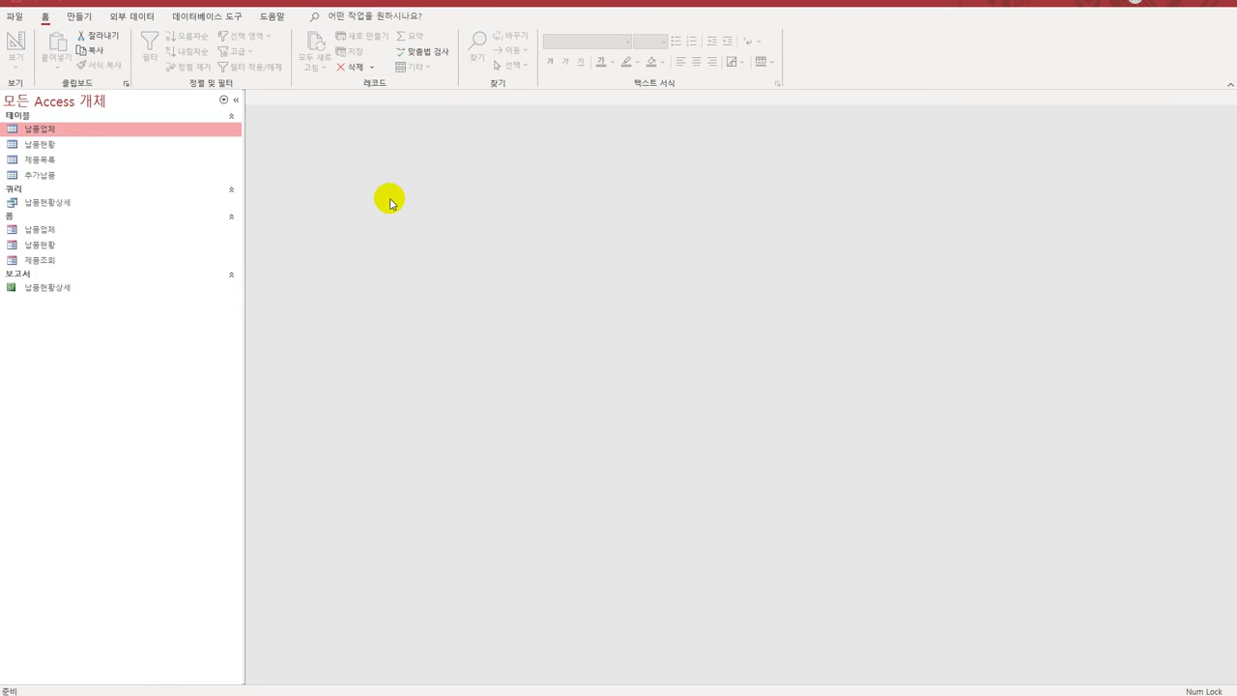
- Open the 추가납품 table's records and fit the 납품번호 column width to its contents
{"action": "left_click", "coordinate": [120, 178]}
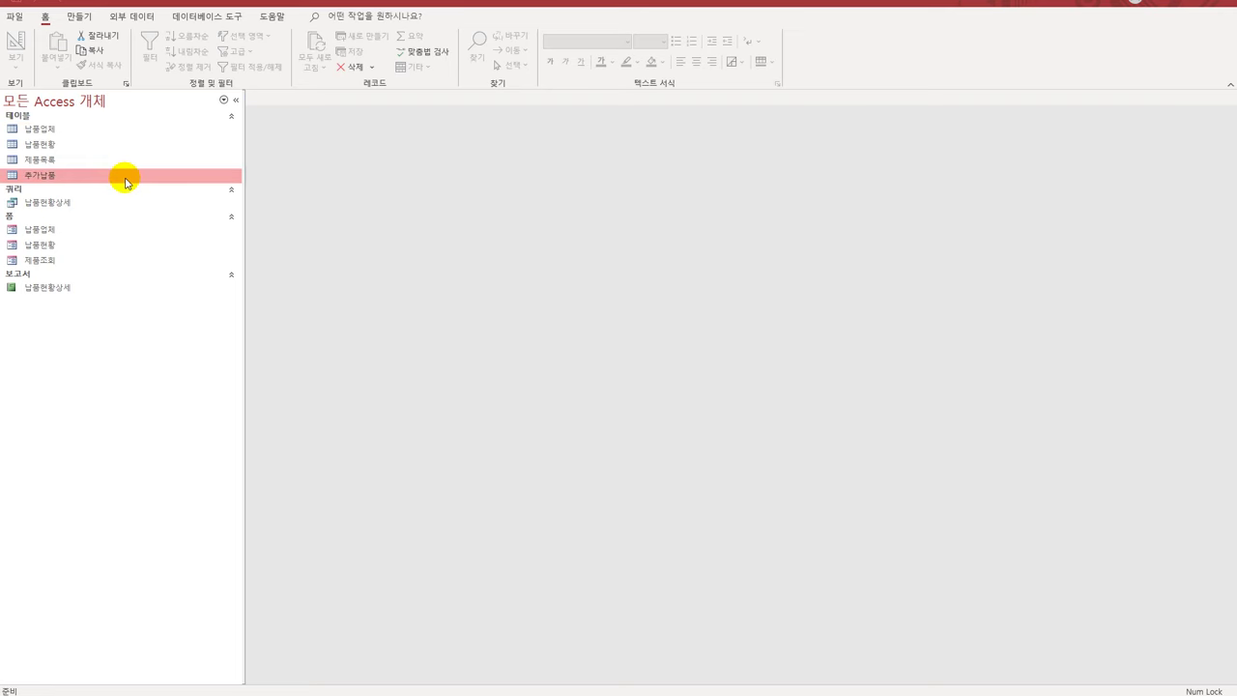
{"action": "double_click", "coordinate": [122, 180]}
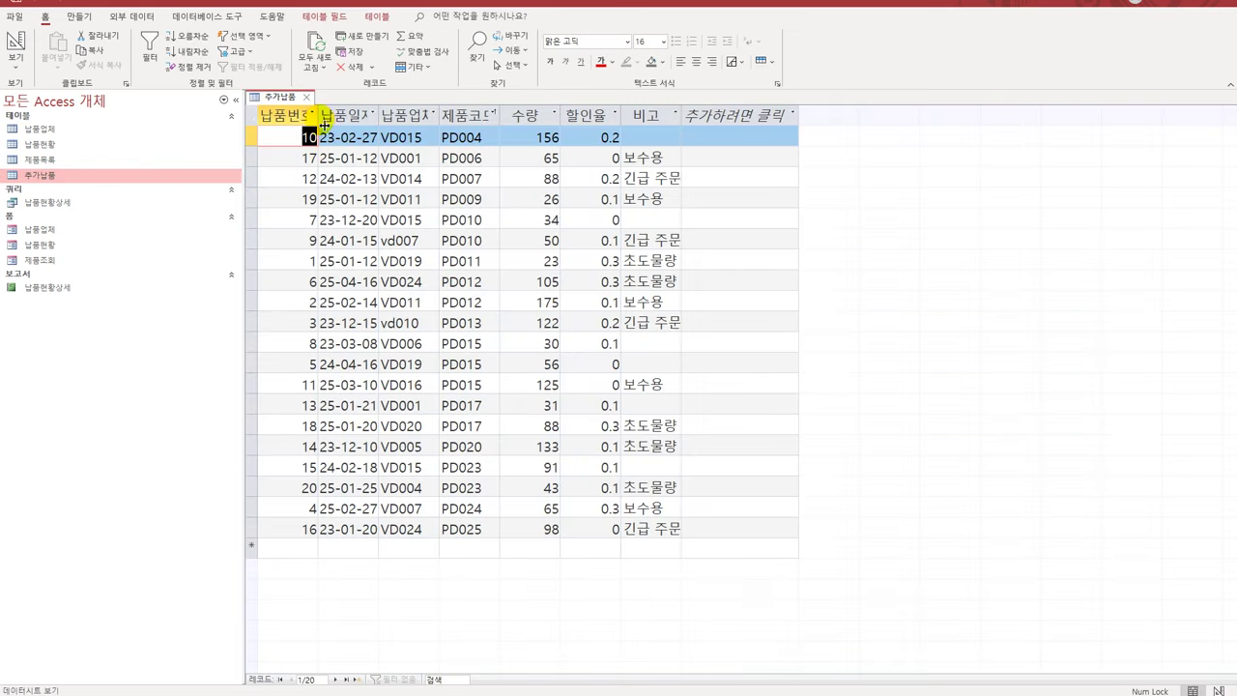
{"action": "double_click", "coordinate": [318, 113]}
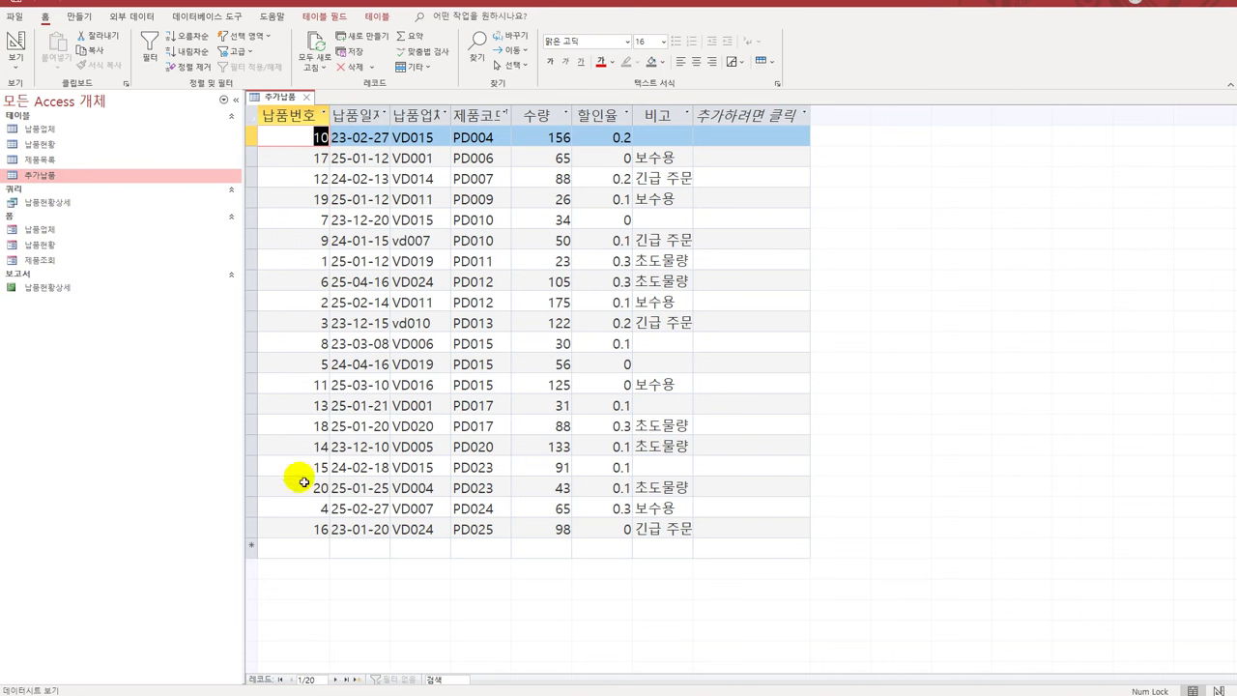
{"action": "left_click", "coordinate": [657, 531]}
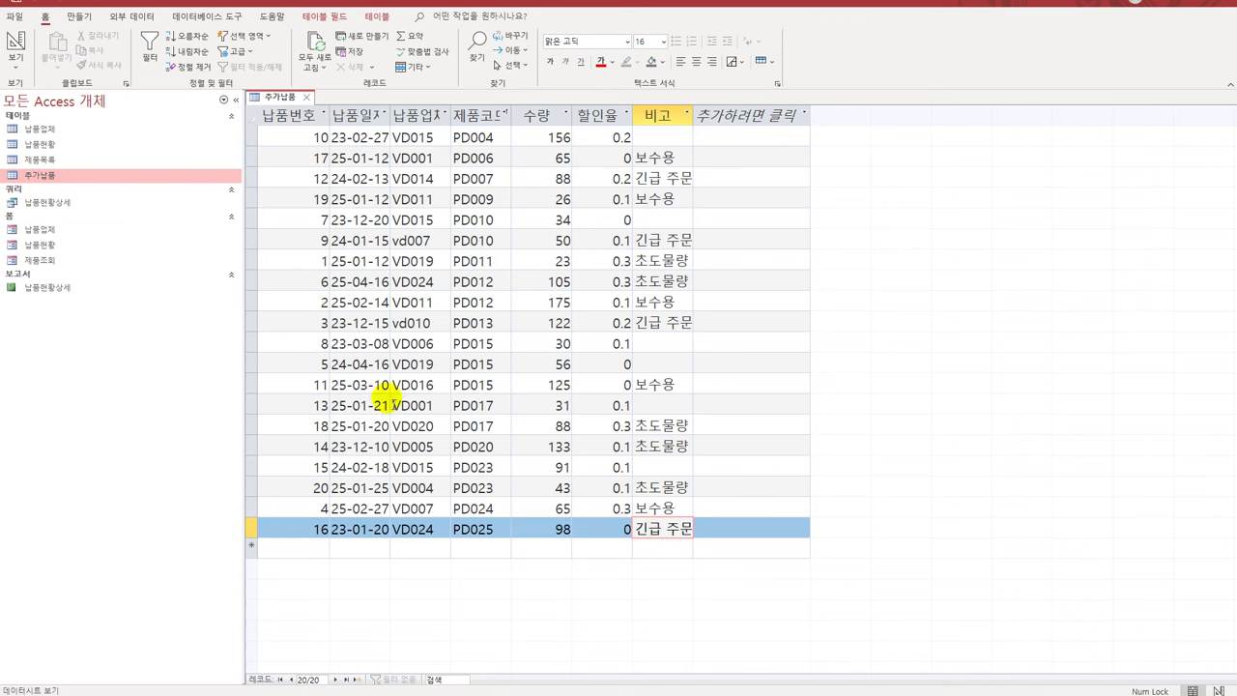
- Open the 납품현황 table's records as well, and fit the 납품일자 column of 추가납품 to its contents
{"action": "left_click", "coordinate": [141, 153]}
{"action": "double_click", "coordinate": [141, 153]}
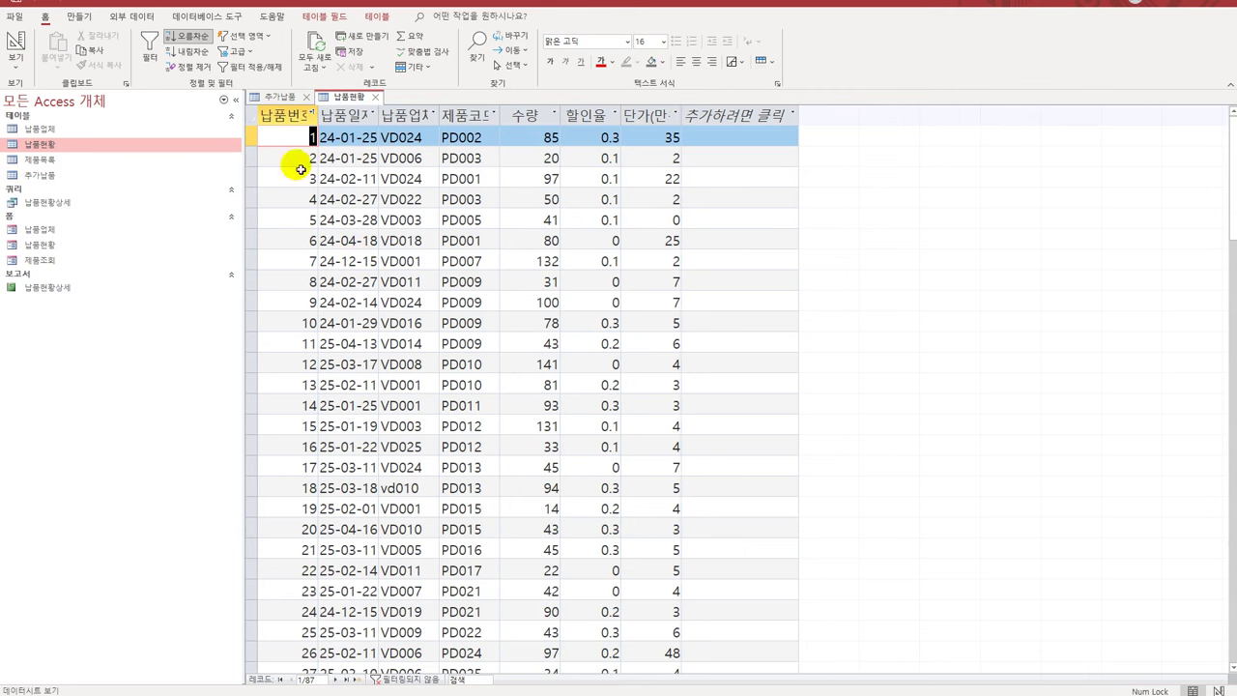
{"action": "left_click", "coordinate": [278, 98]}
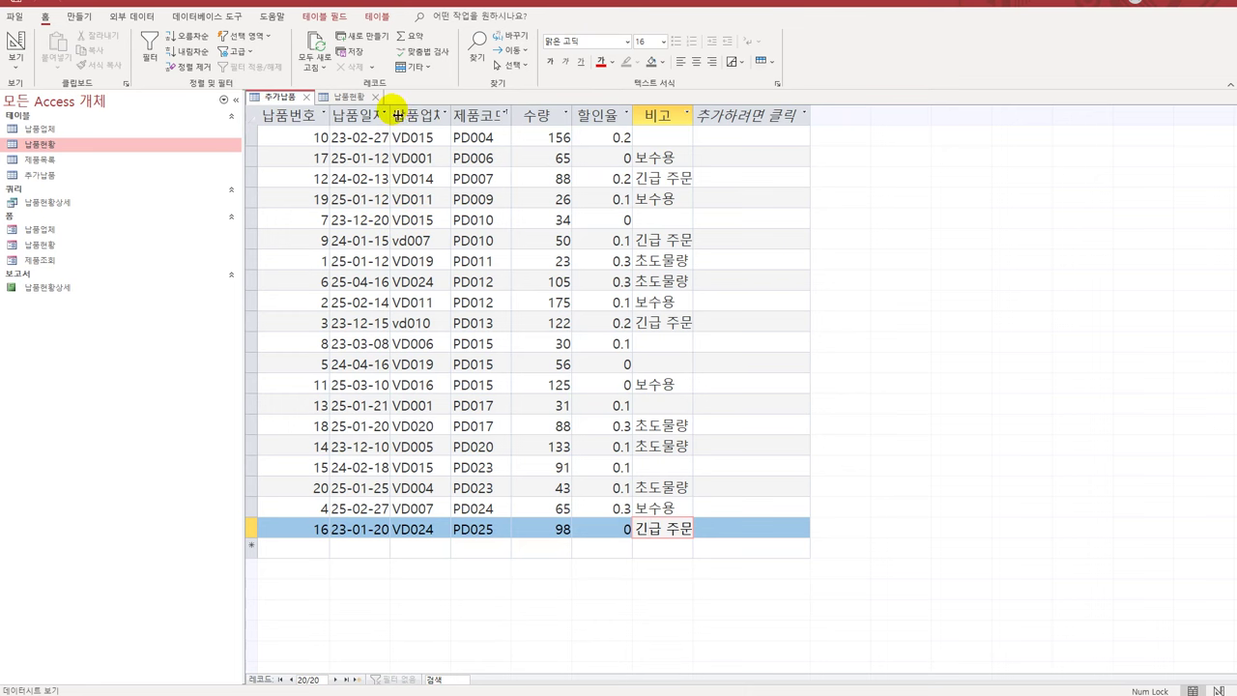
{"action": "double_click", "coordinate": [390, 114]}
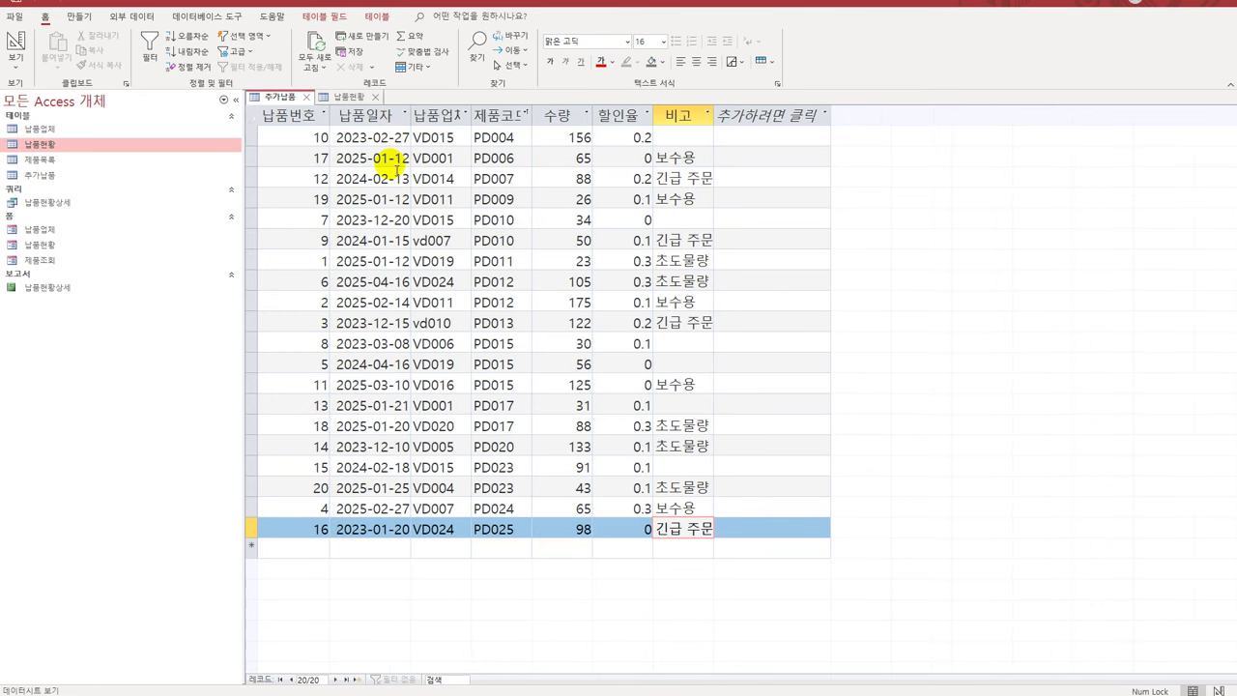
{"action": "left_click", "coordinate": [379, 488]}
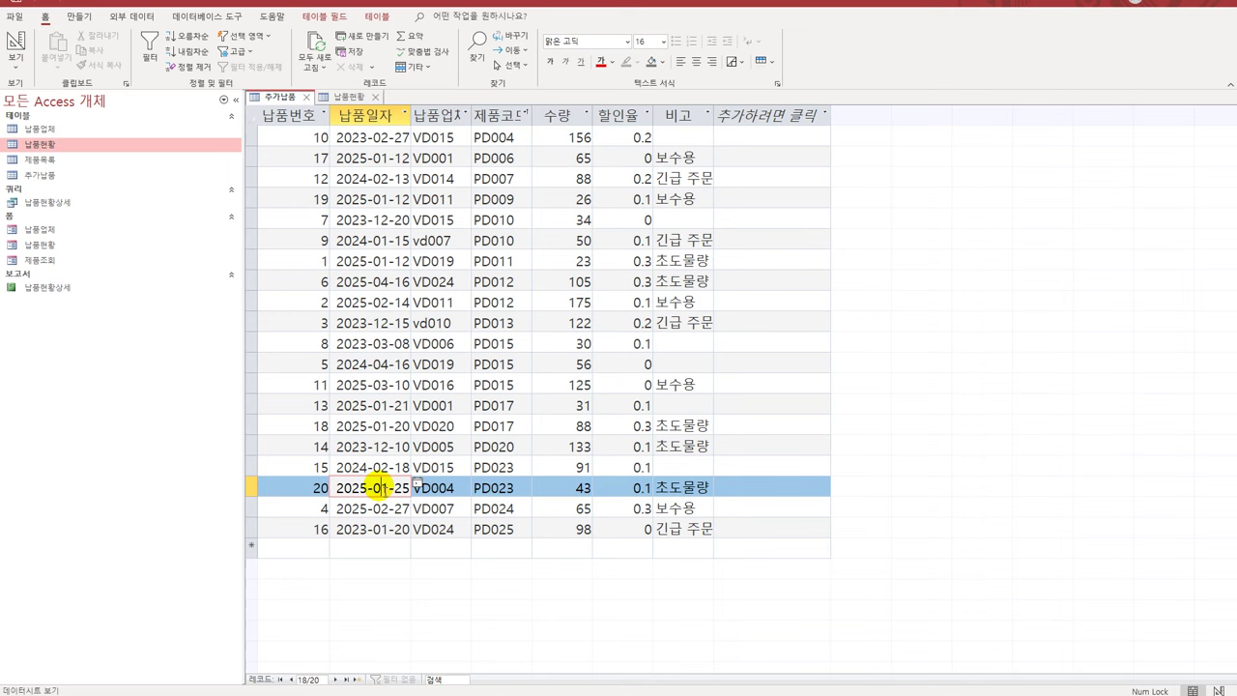
- Close the 납품현황 and 추가납품 tables, saving the layout changes of 추가납품
{"action": "left_click", "coordinate": [350, 97]}
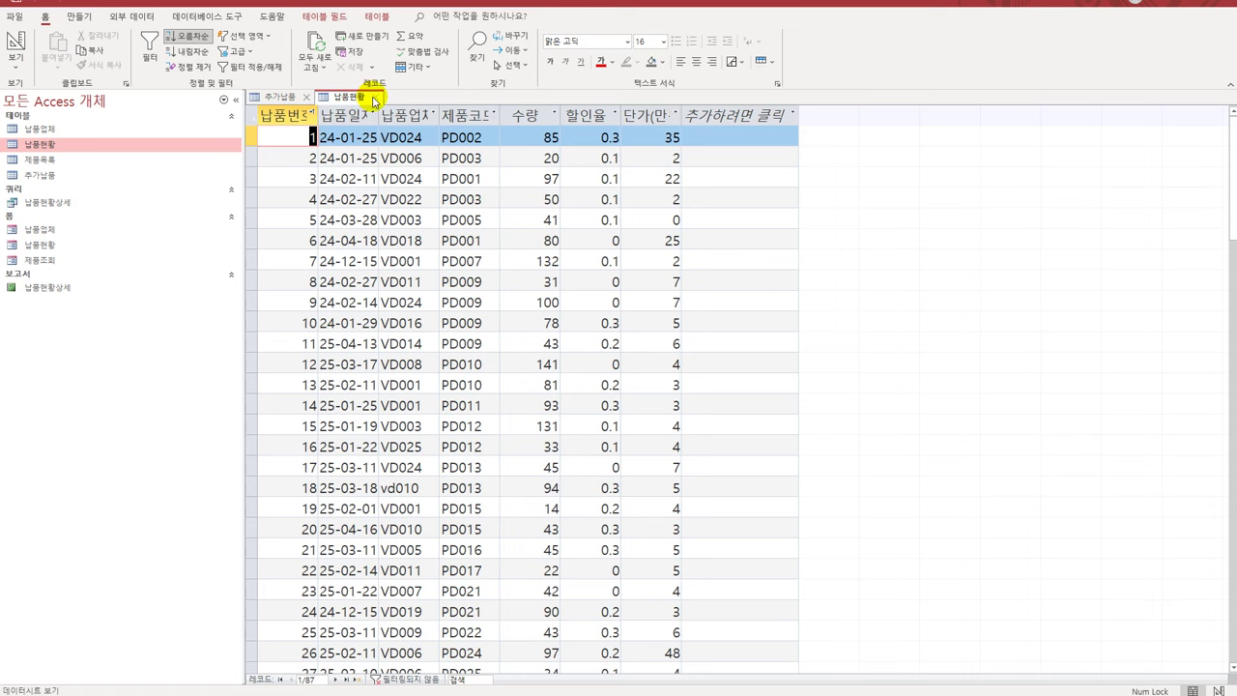
{"action": "left_click", "coordinate": [373, 99]}
{"action": "left_click", "coordinate": [305, 96]}
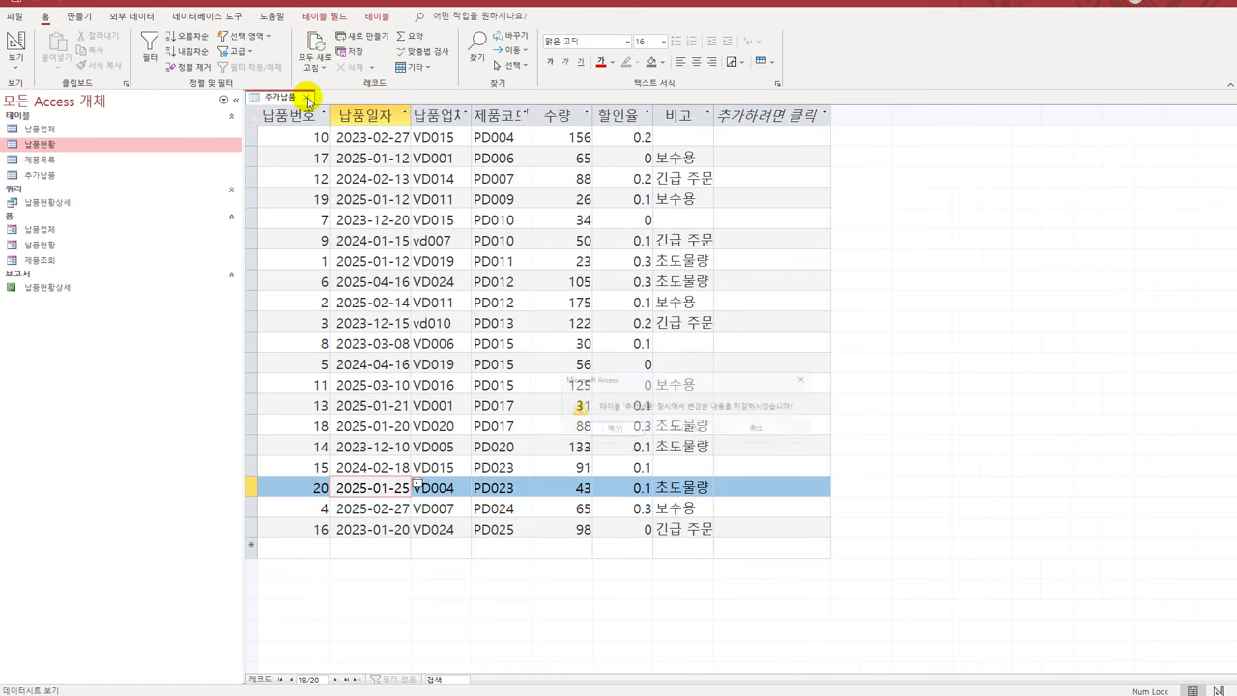
{"action": "left_click", "coordinate": [599, 431]}
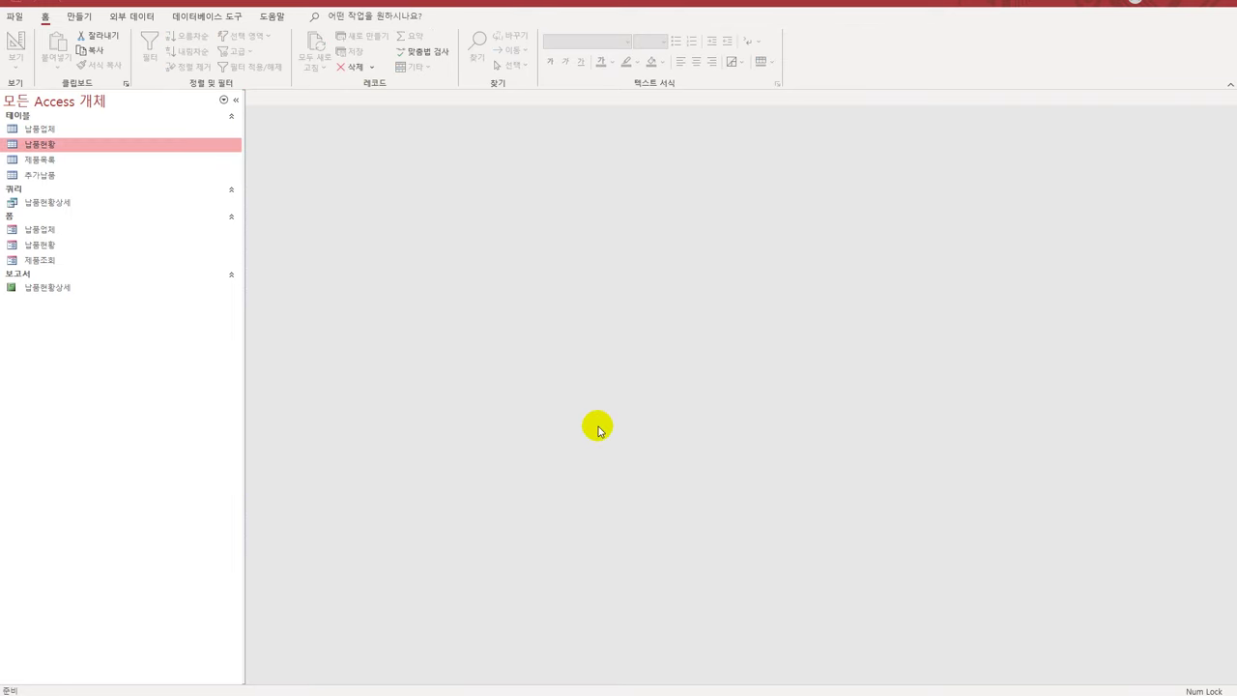
- Create an append query that adds records to the 납품현황 table in the current database, with 추가납품 as its source table
{"action": "left_click", "coordinate": [79, 17]}
{"action": "left_click", "coordinate": [210, 58]}
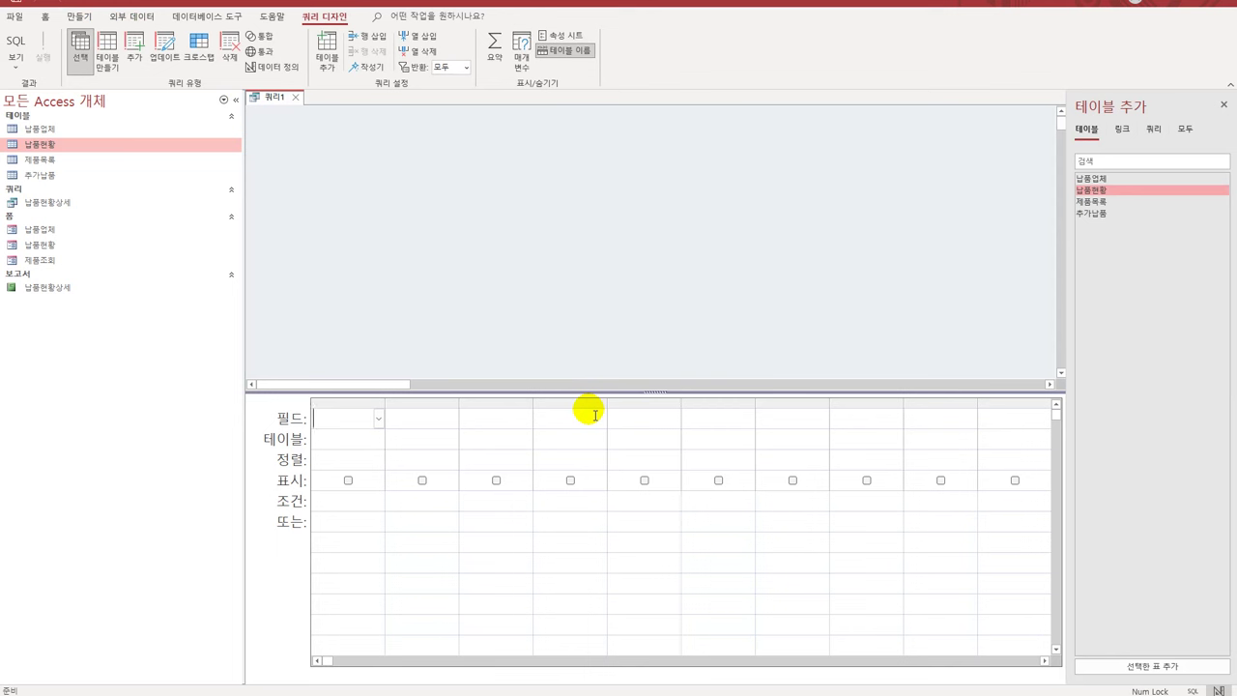
{"action": "left_click", "coordinate": [135, 56]}
{"action": "left_click", "coordinate": [748, 222]}
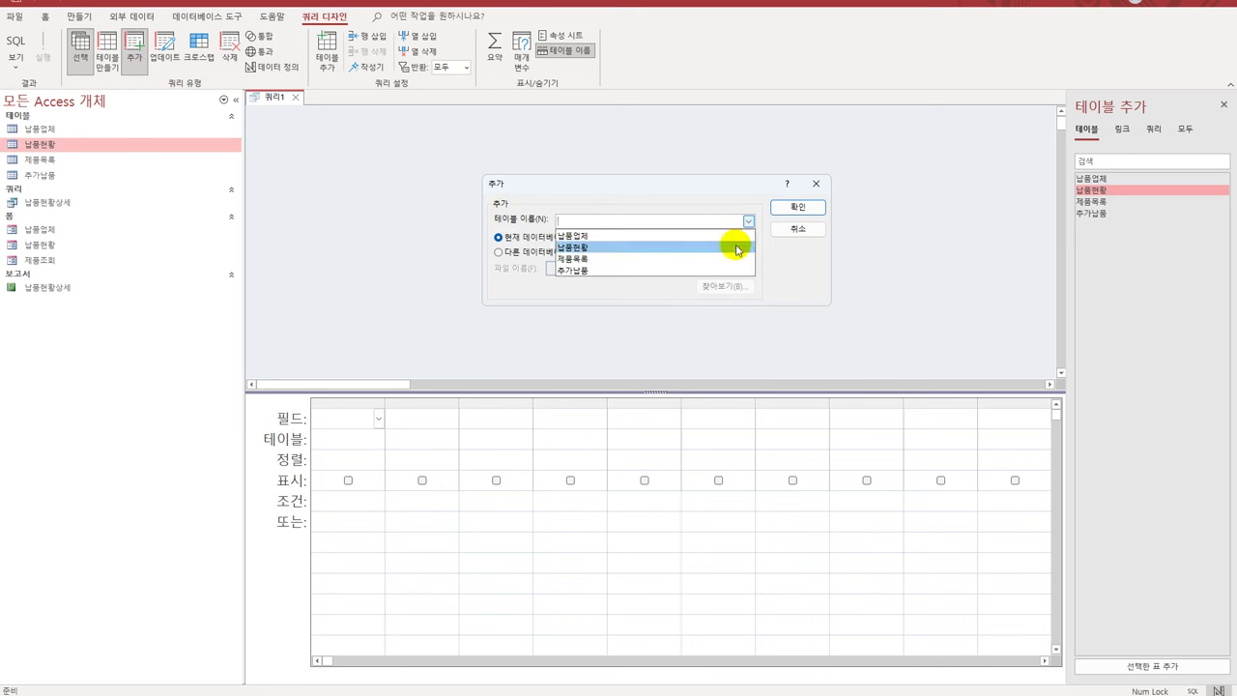
{"action": "left_click", "coordinate": [736, 248]}
{"action": "left_click", "coordinate": [791, 207]}
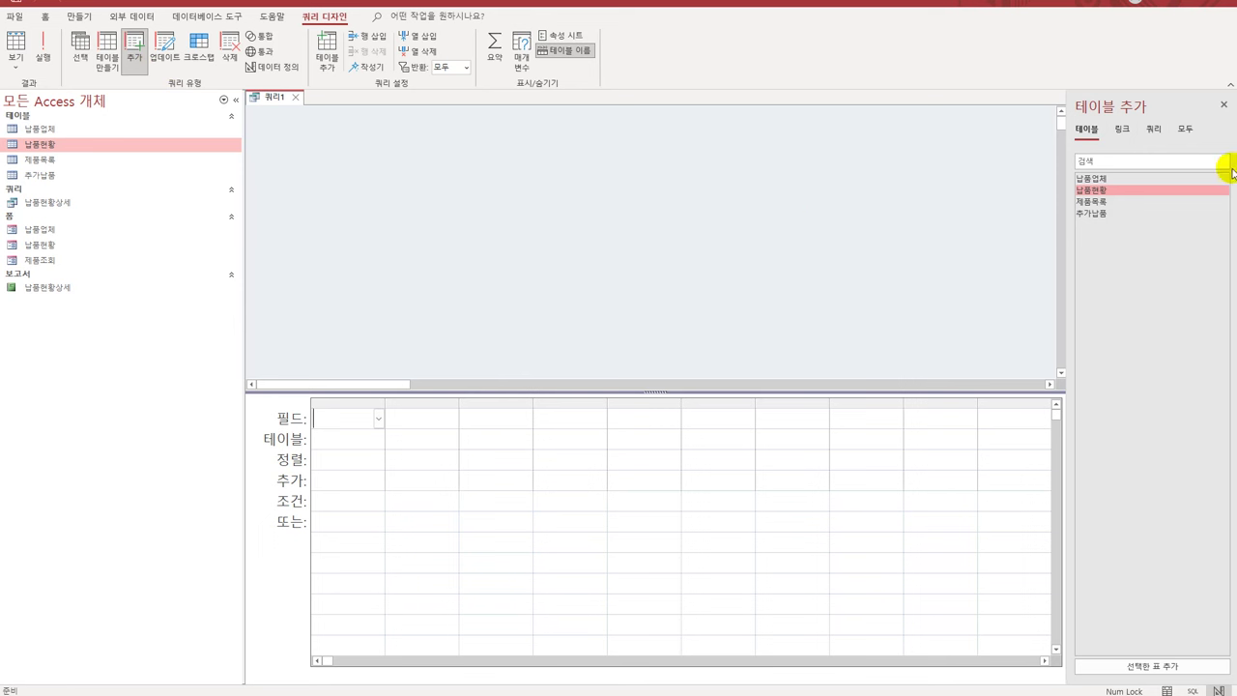
{"action": "left_click", "coordinate": [1118, 214]}
{"action": "double_click", "coordinate": [1118, 215]}
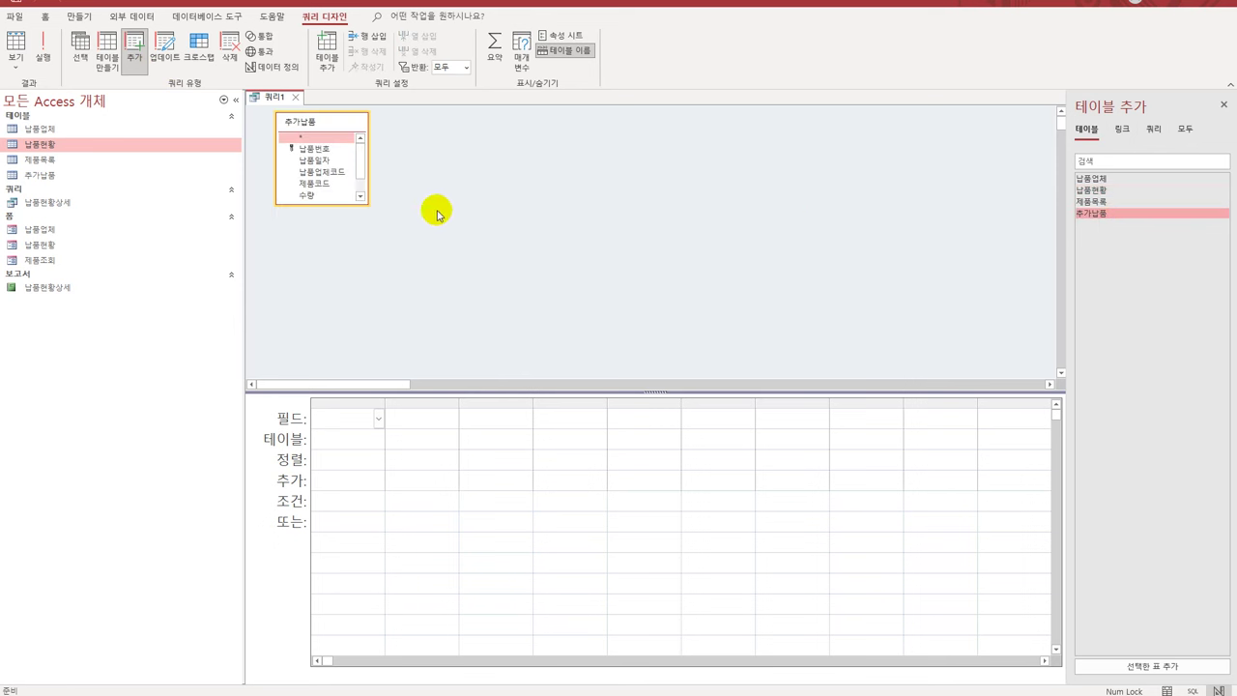
- Enlarge the 추가납품 field list and add all its fields from 납품번호 through 비고 to the query grid
{"action": "double_click", "coordinate": [294, 147]}
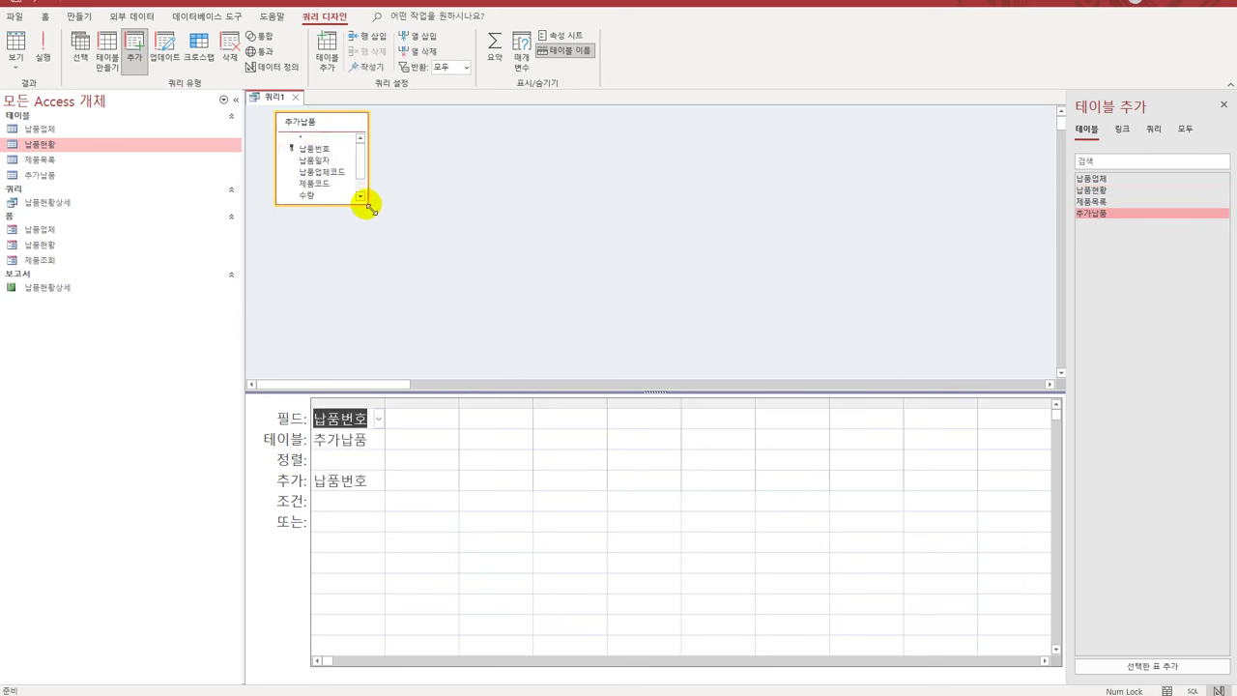
{"action": "left_click_drag", "start_coordinate": [367, 203], "coordinate": [410, 258]}
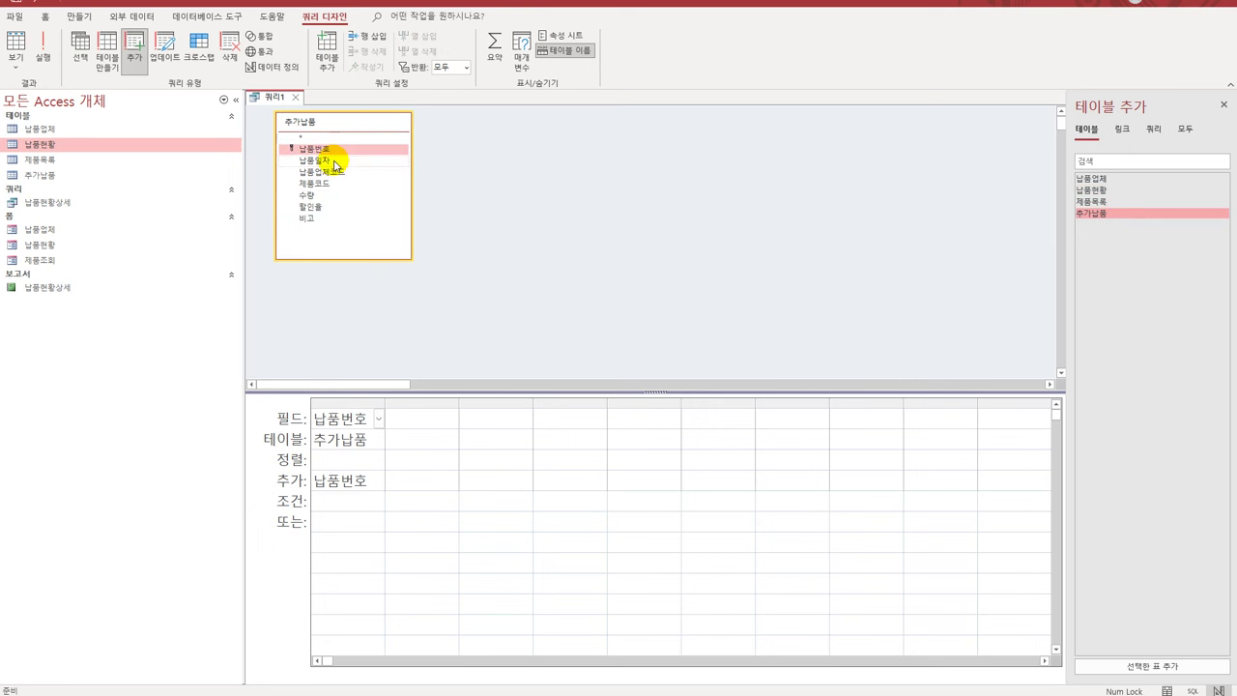
{"action": "double_click", "coordinate": [322, 160]}
{"action": "double_click", "coordinate": [323, 171]}
{"action": "double_click", "coordinate": [326, 184]}
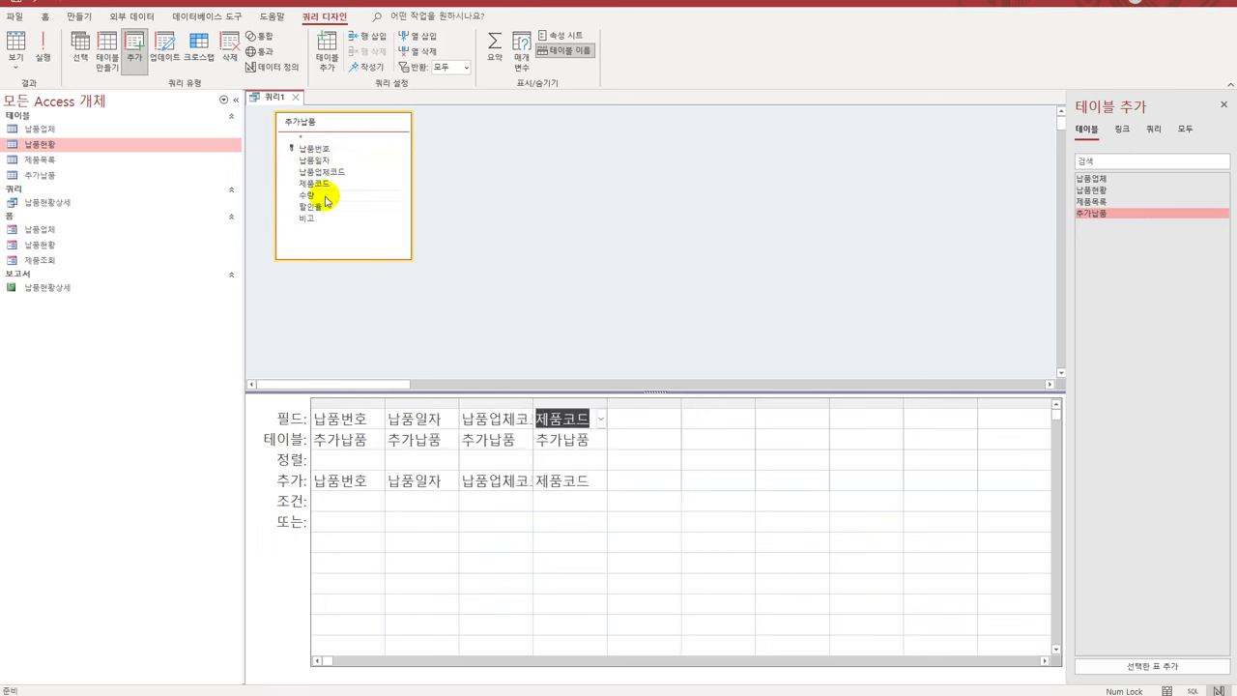
{"action": "double_click", "coordinate": [323, 194]}
{"action": "left_click", "coordinate": [325, 207]}
{"action": "double_click", "coordinate": [326, 207]}
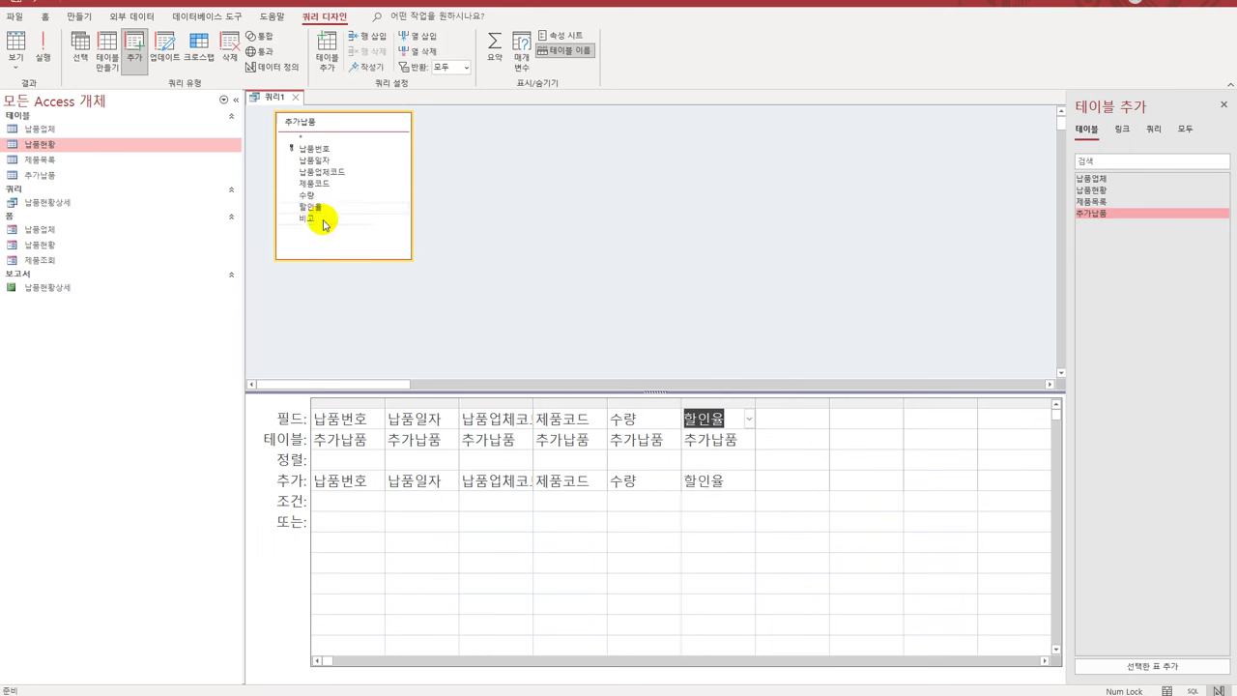
{"action": "double_click", "coordinate": [323, 220]}
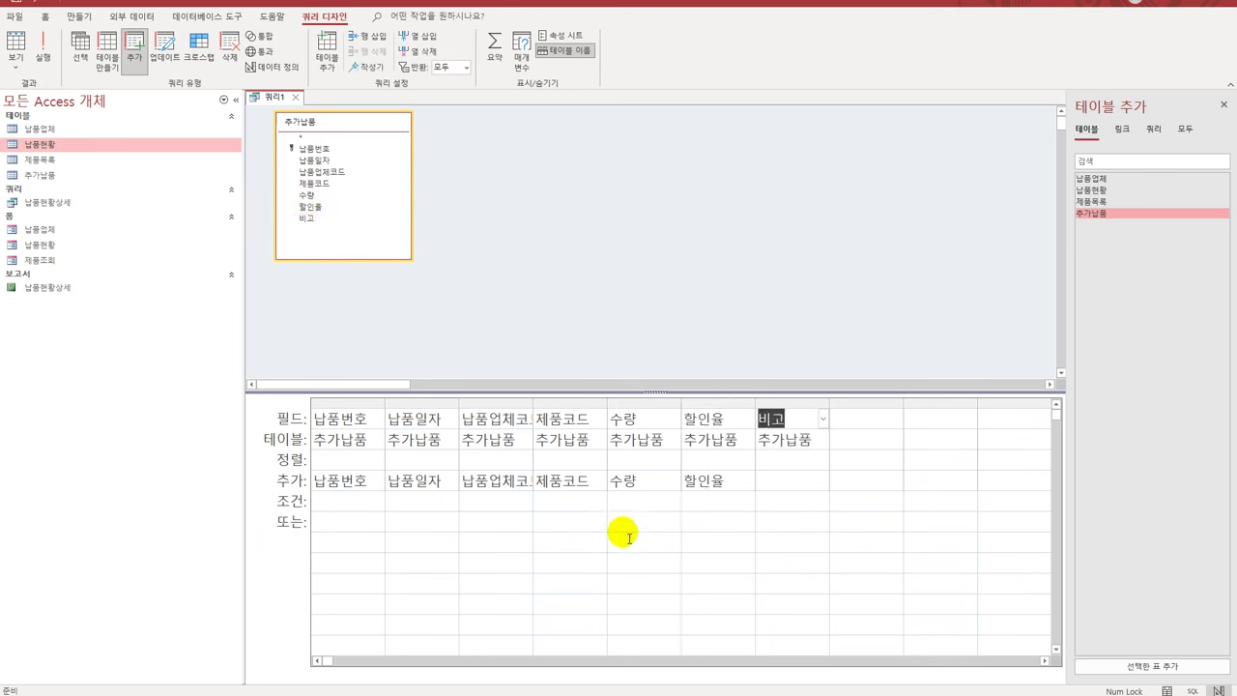
- Remove the 비고 and 납품번호 columns from the query grid
{"action": "left_click", "coordinate": [770, 404]}
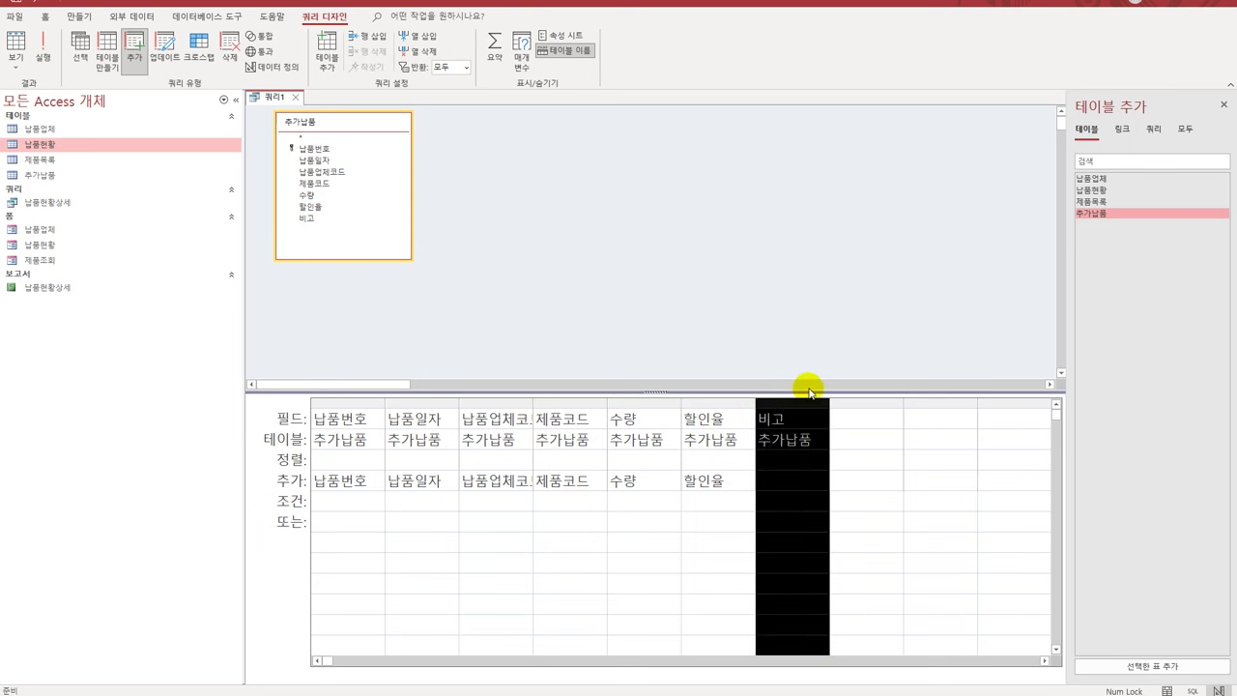
{"action": "key", "text": "Delete"}
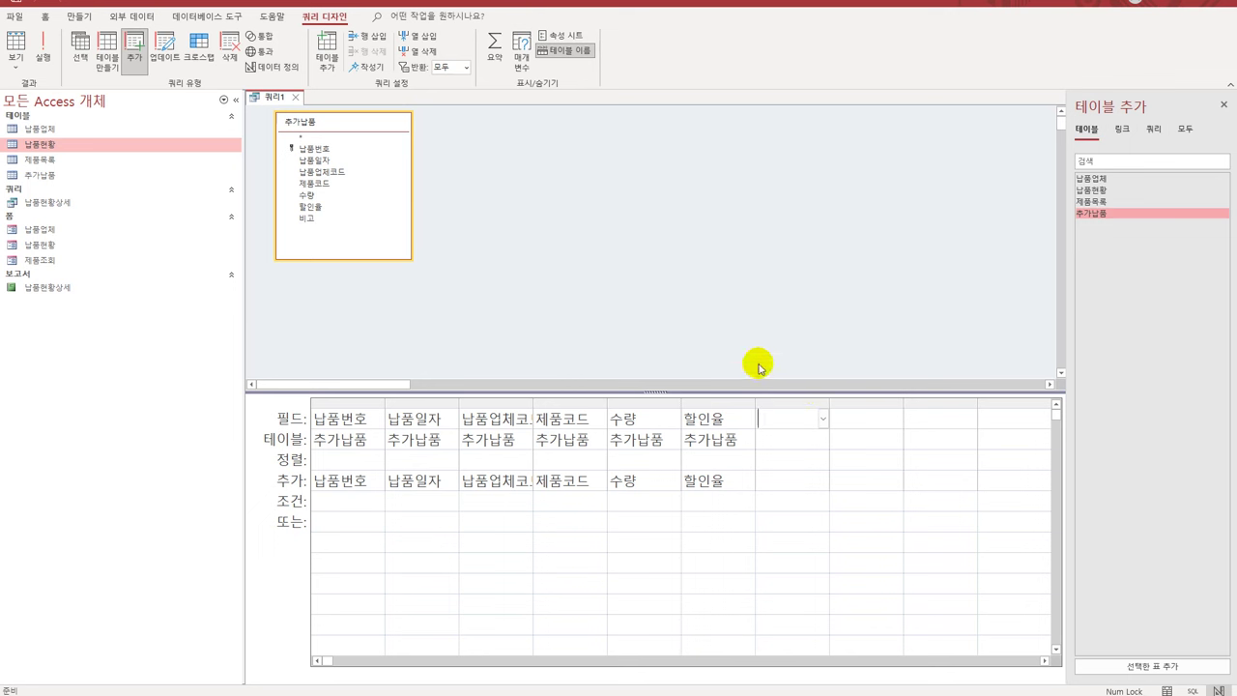
{"action": "left_click", "coordinate": [338, 404]}
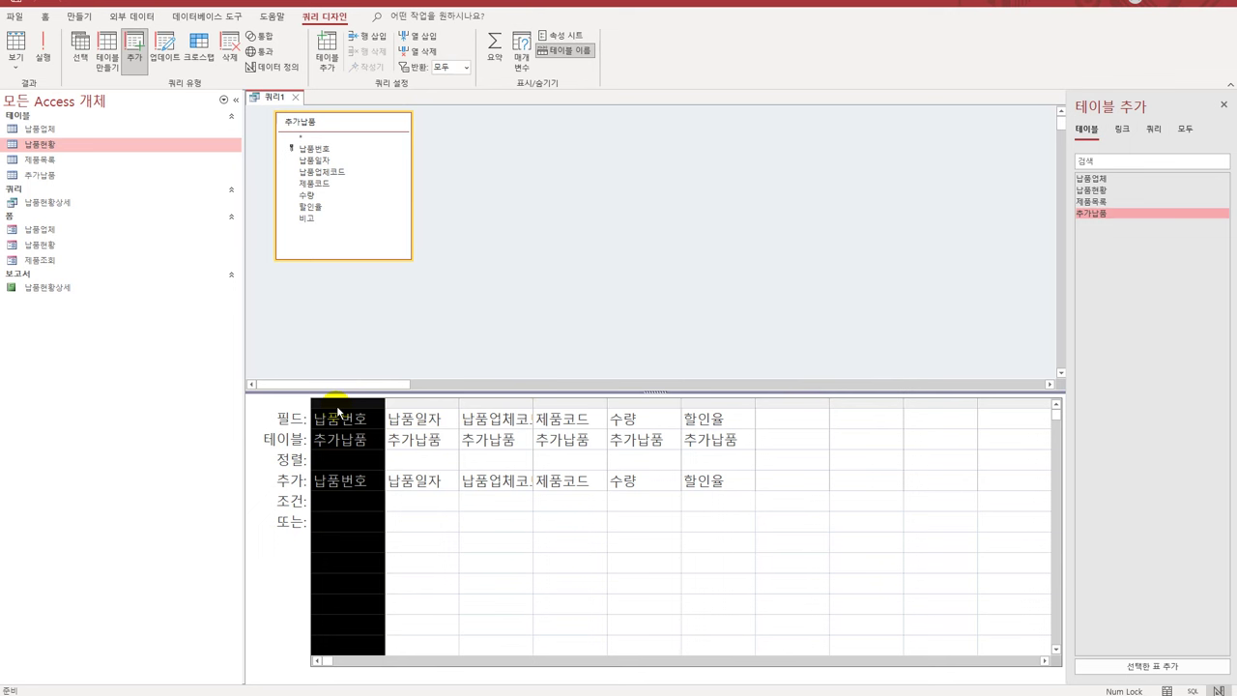
{"action": "key", "text": "Delete"}
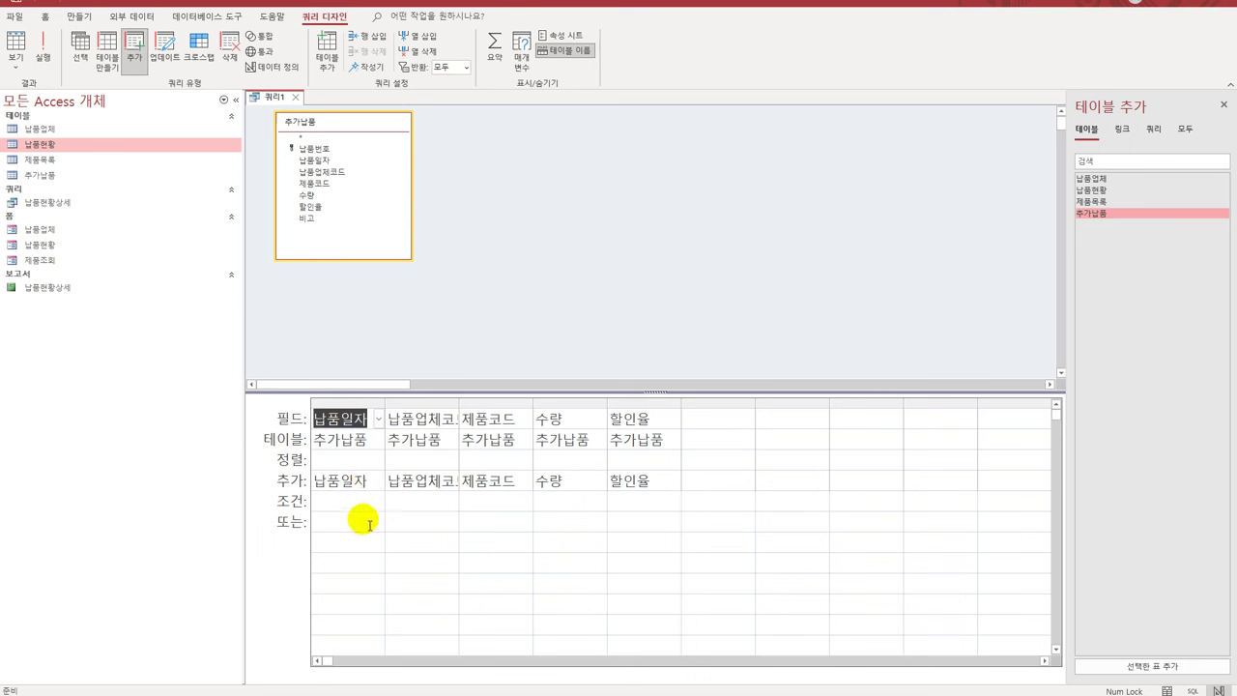
- Widen the 납품일자 column in the query grid and enter the criterion >=#2025-1-1# for it
{"action": "left_click", "coordinate": [353, 500]}
{"action": "left_click_drag", "start_coordinate": [387, 400], "coordinate": [556, 404]}
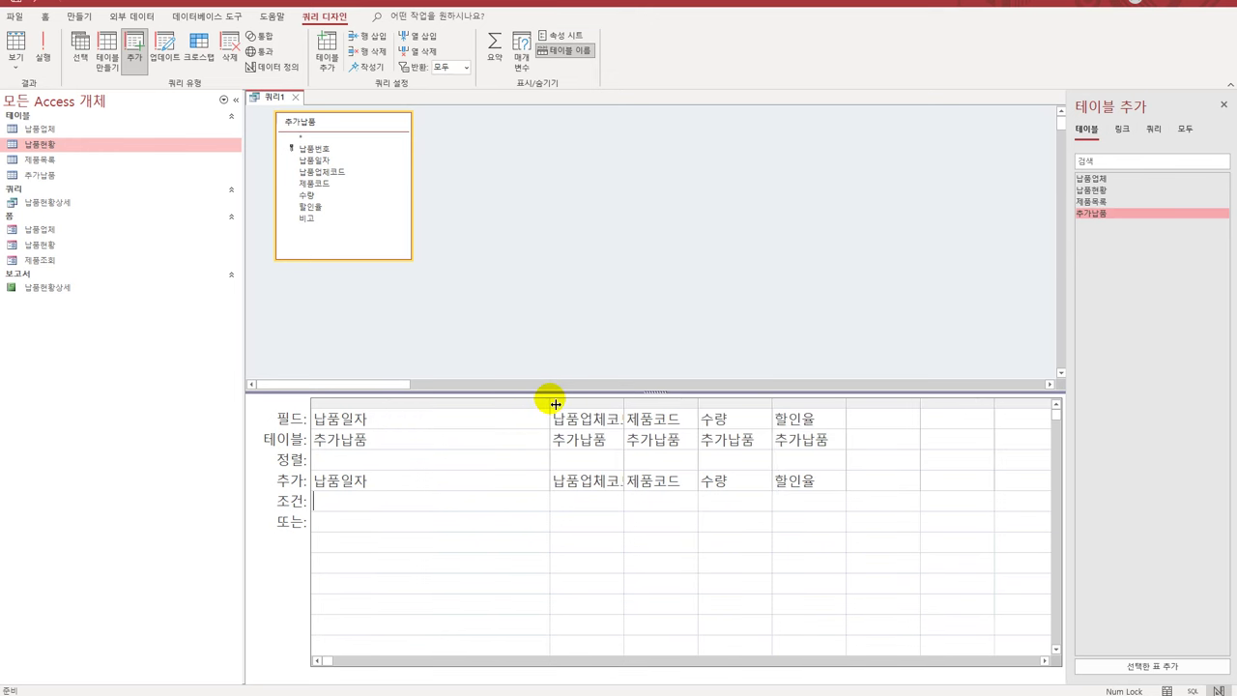
{"action": "type", "text": ">=##"}
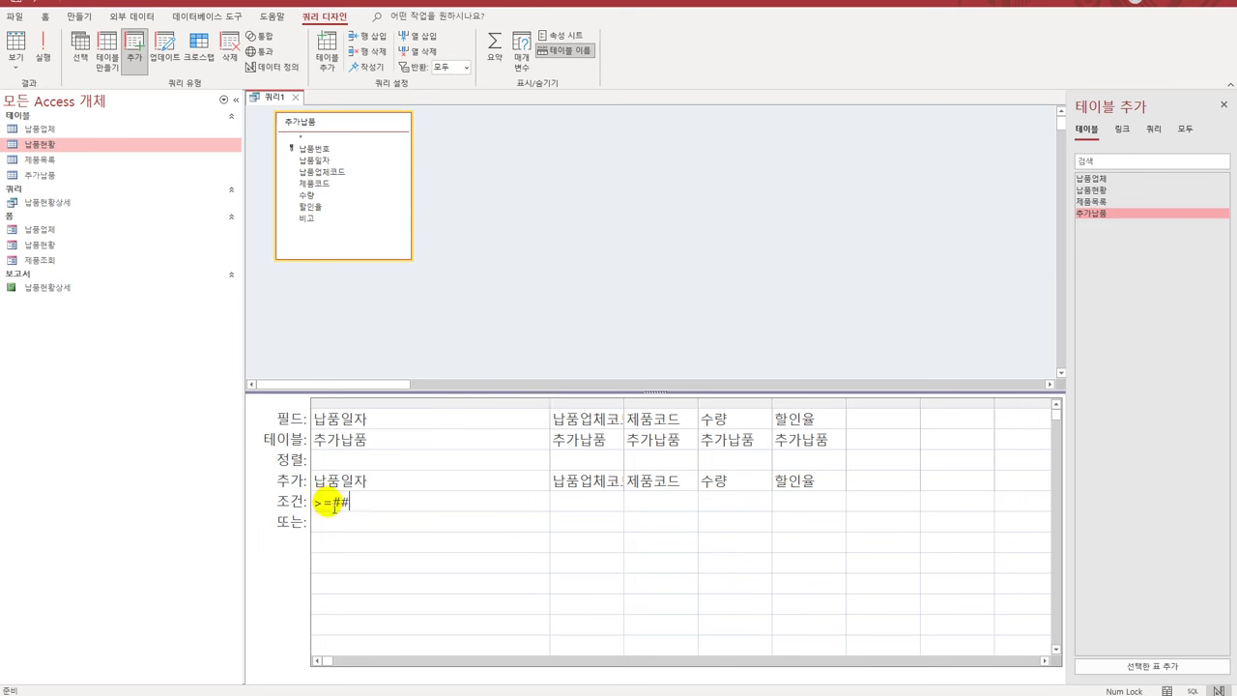
{"action": "key", "text": "Left"}
{"action": "type", "text": "2025-"}
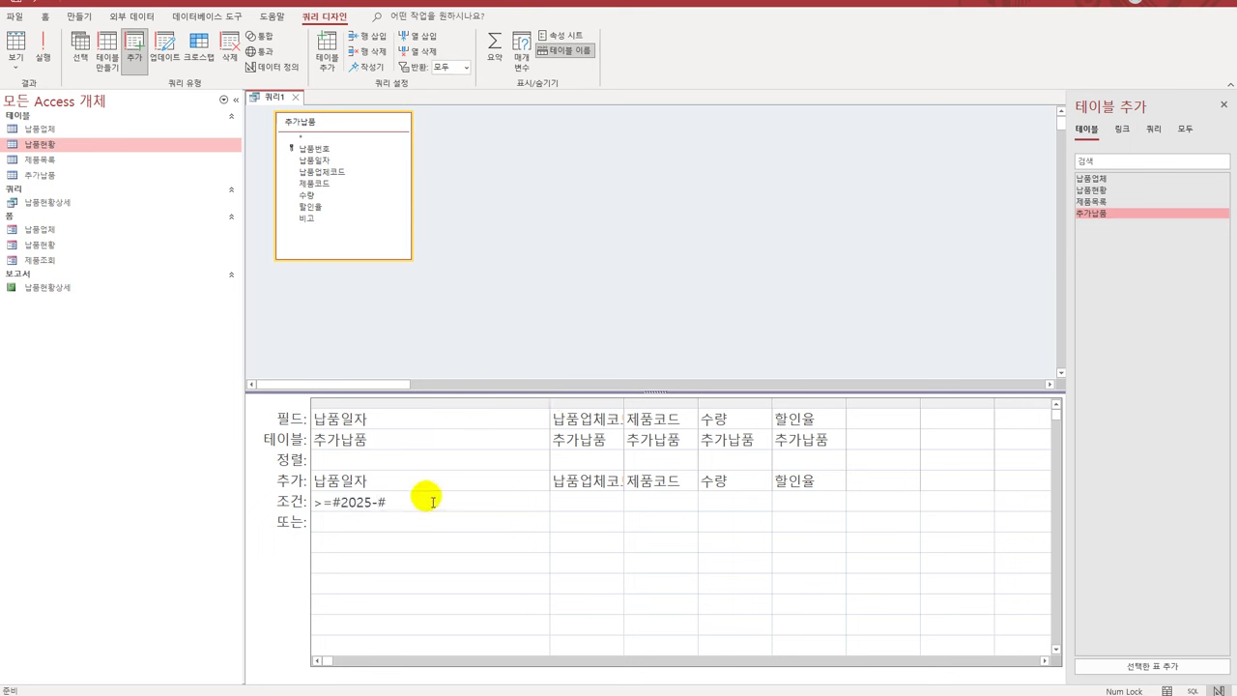
{"action": "type", "text": "1-1"}
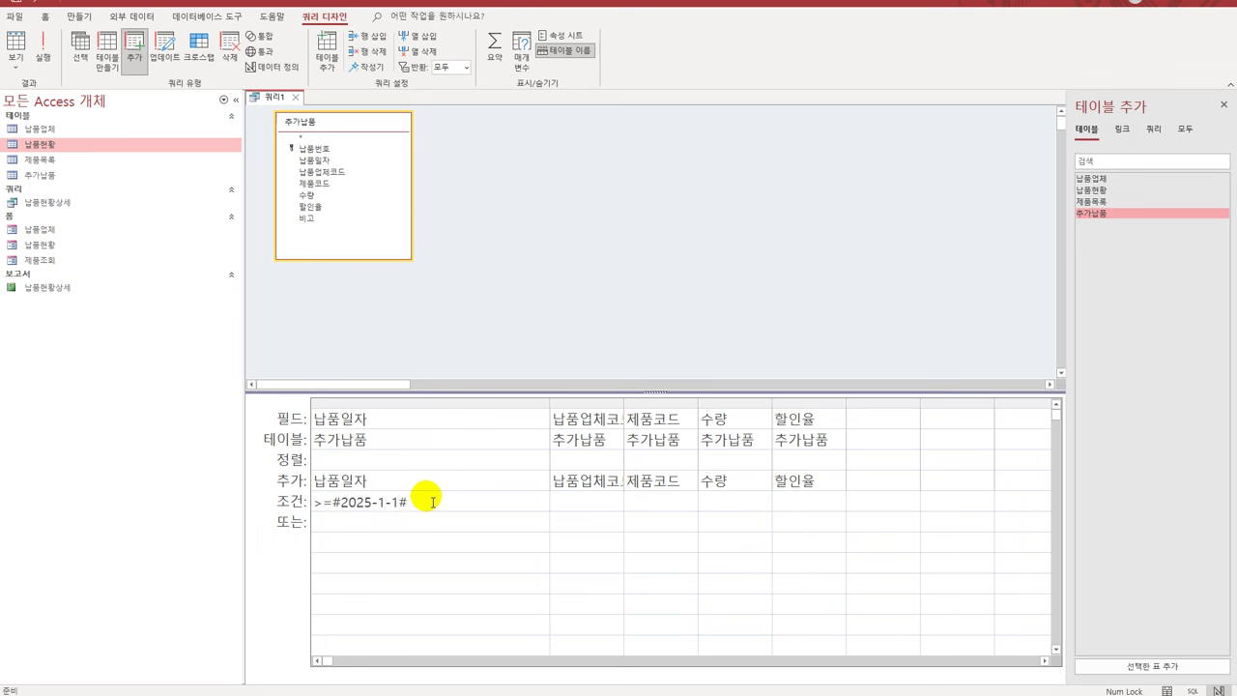